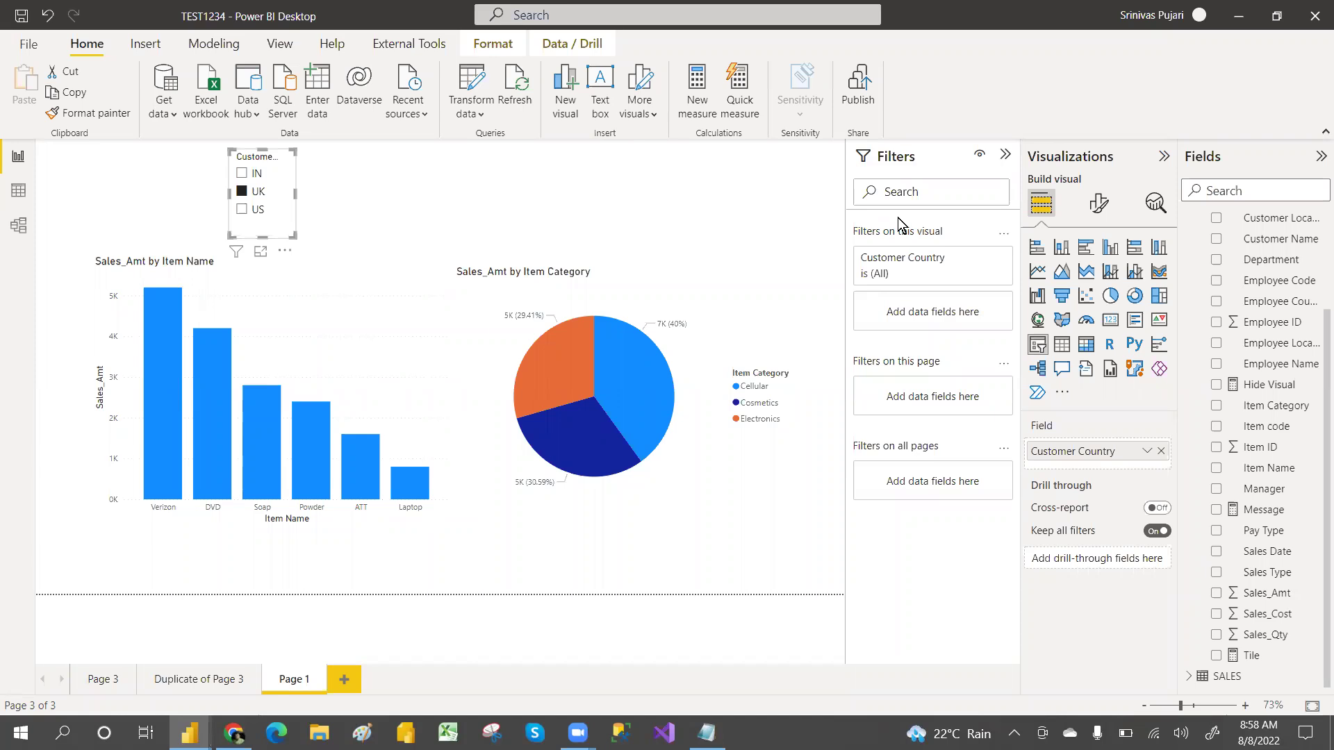
# Collapse the Filters pane and switch the Customer Country slicer between IN, UK and US to compare how both charts react.
pyautogui.click(1003, 159)
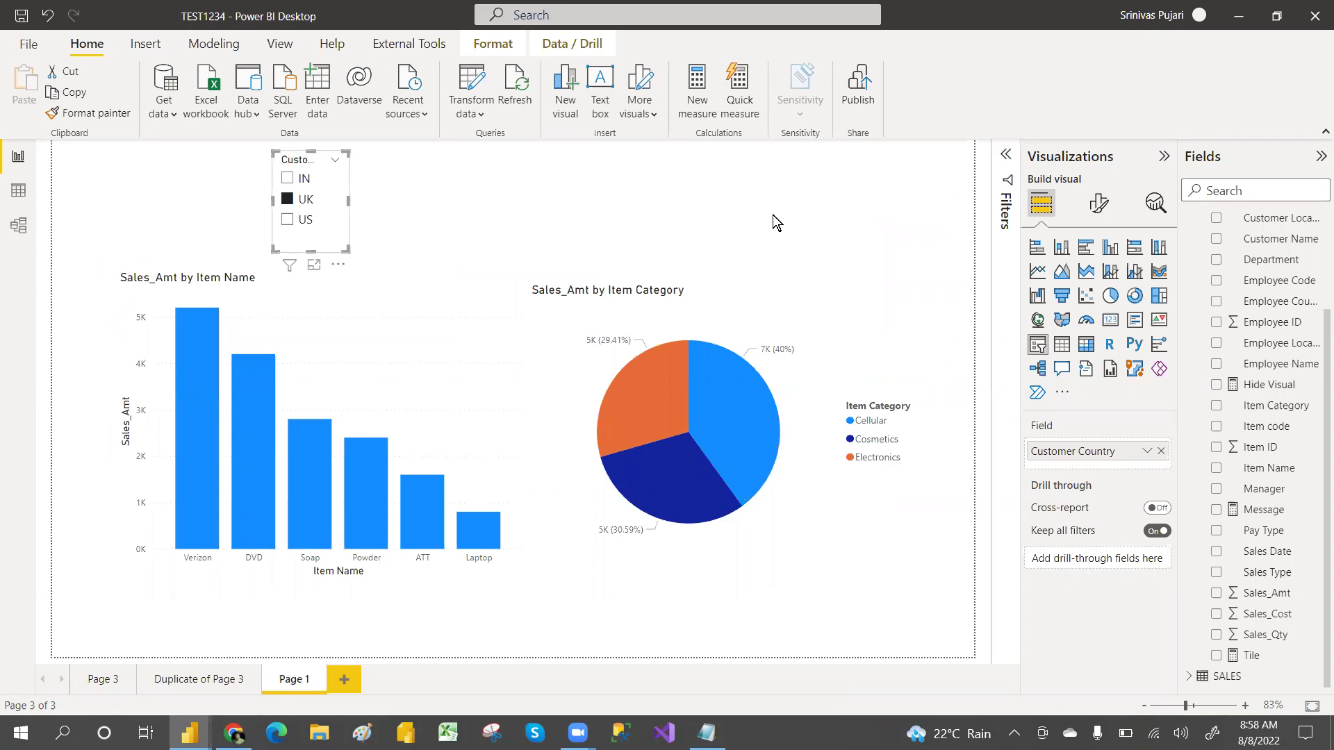
pyautogui.click(288, 178)
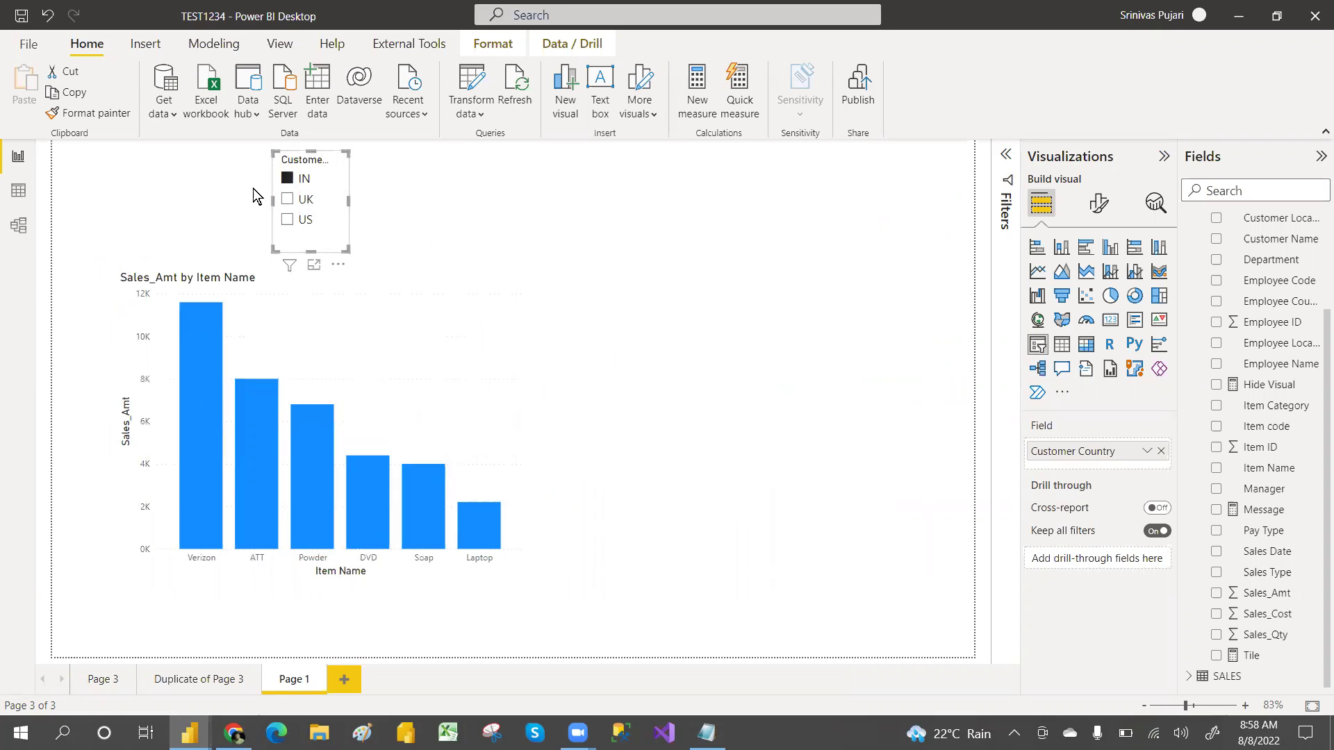
pyautogui.click(286, 199)
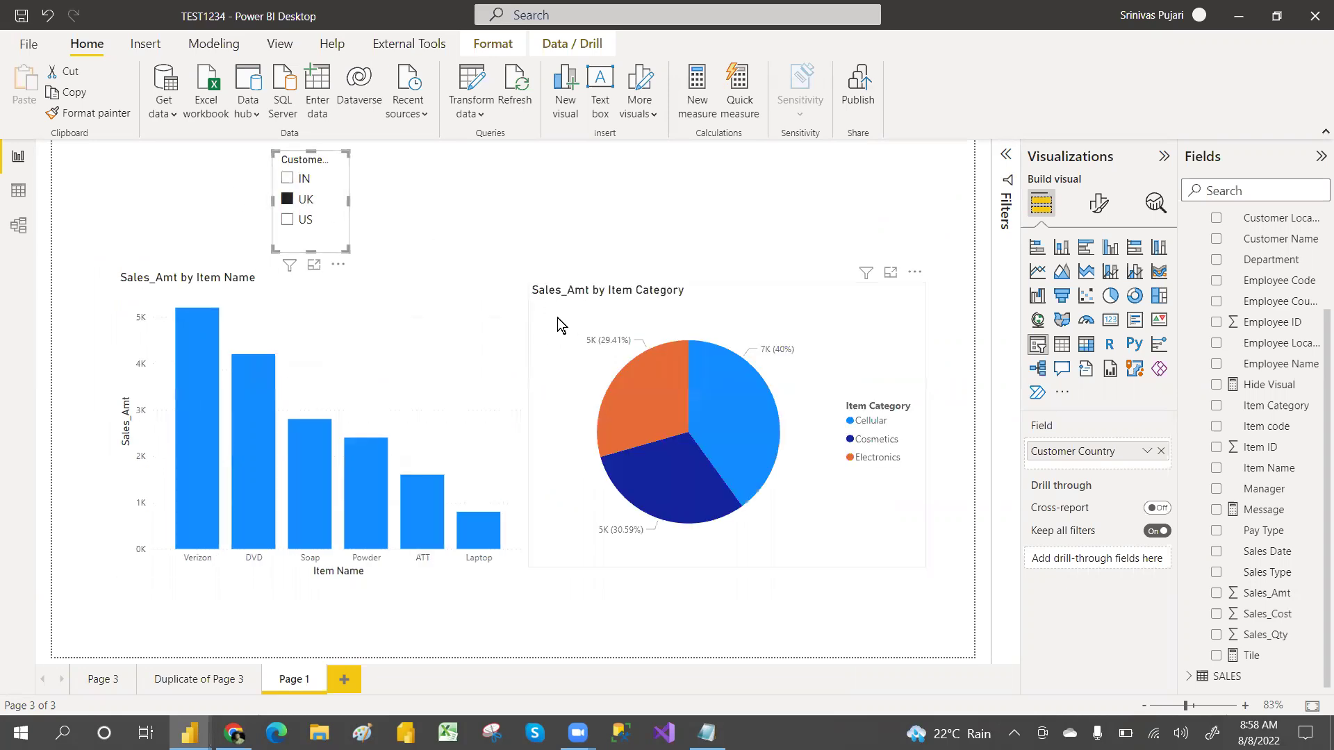
pyautogui.click(285, 220)
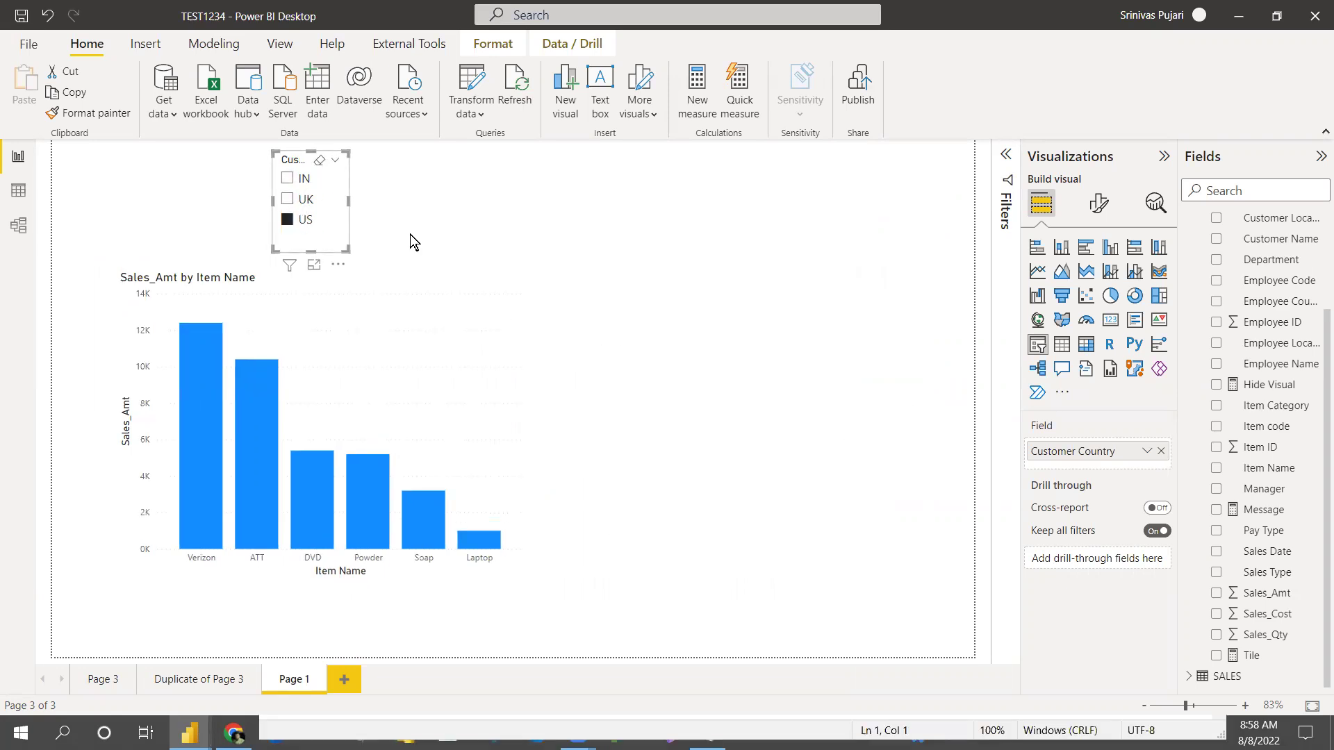
pyautogui.click(286, 201)
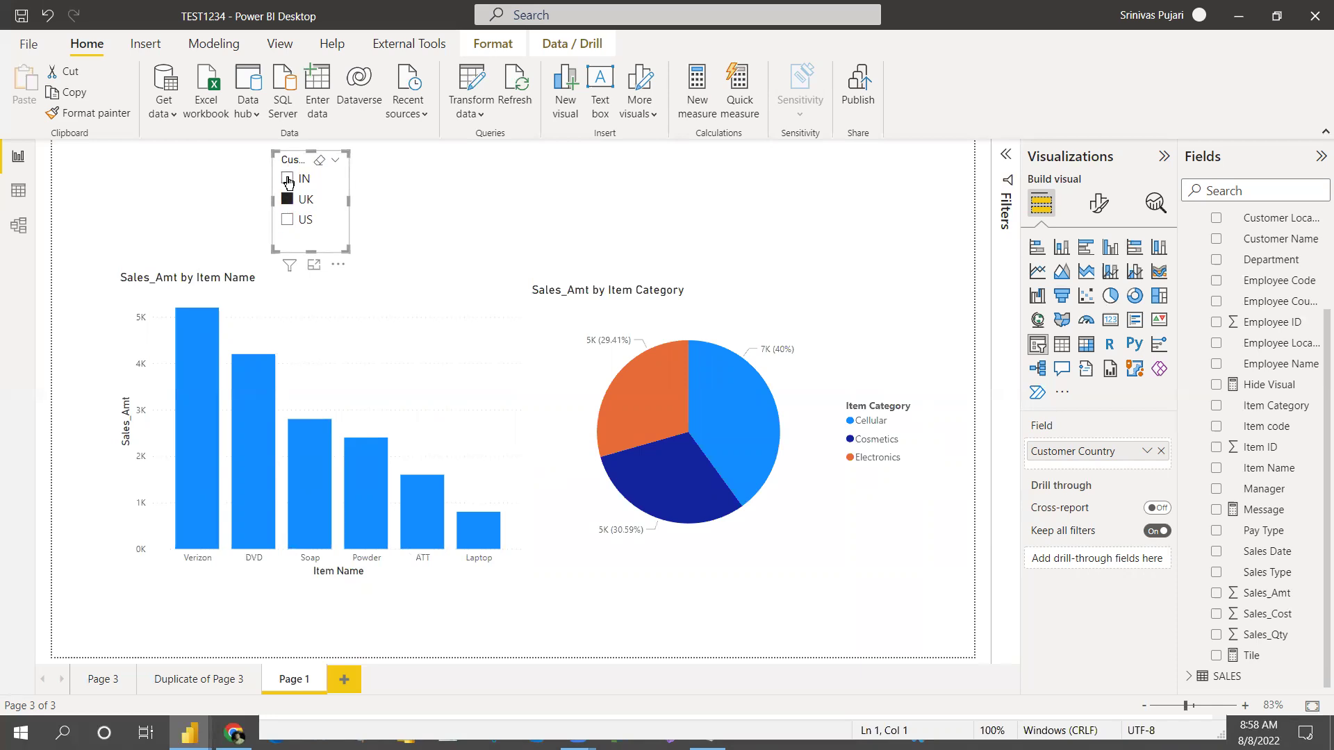
pyautogui.click(288, 180)
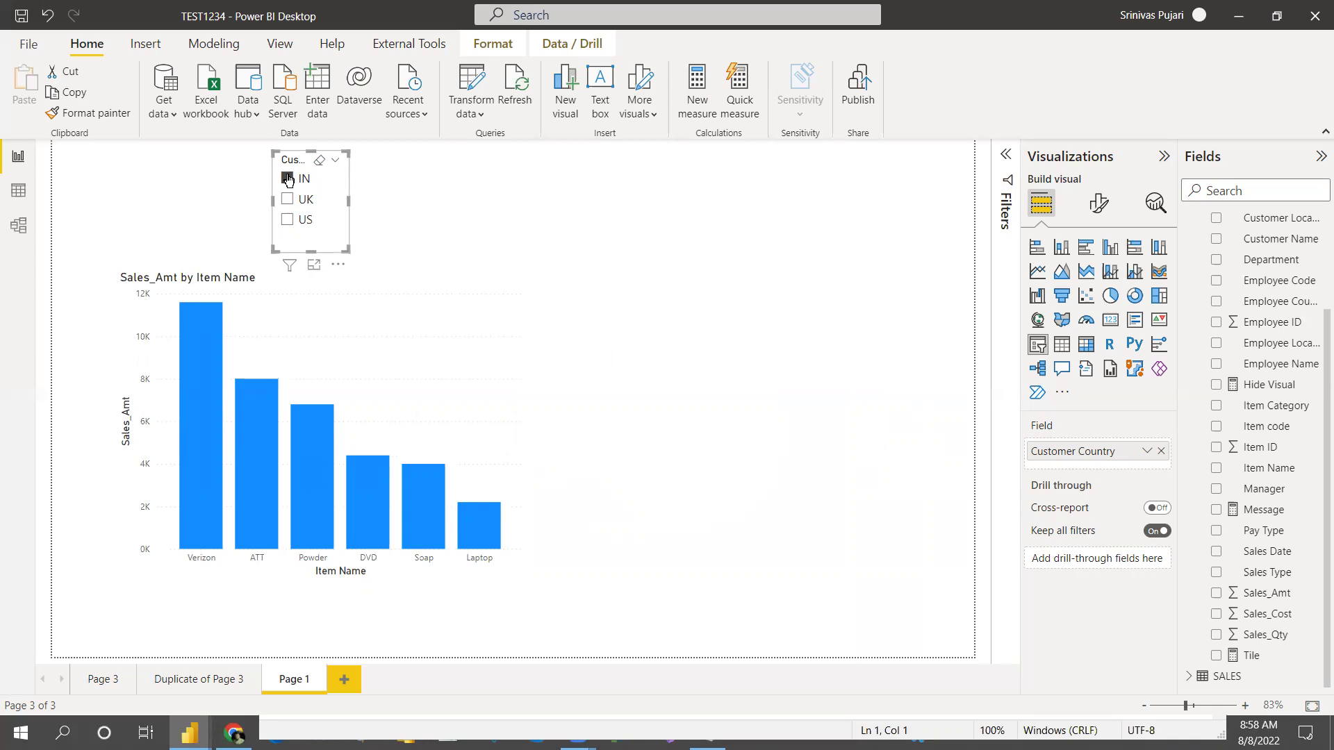
pyautogui.click(291, 201)
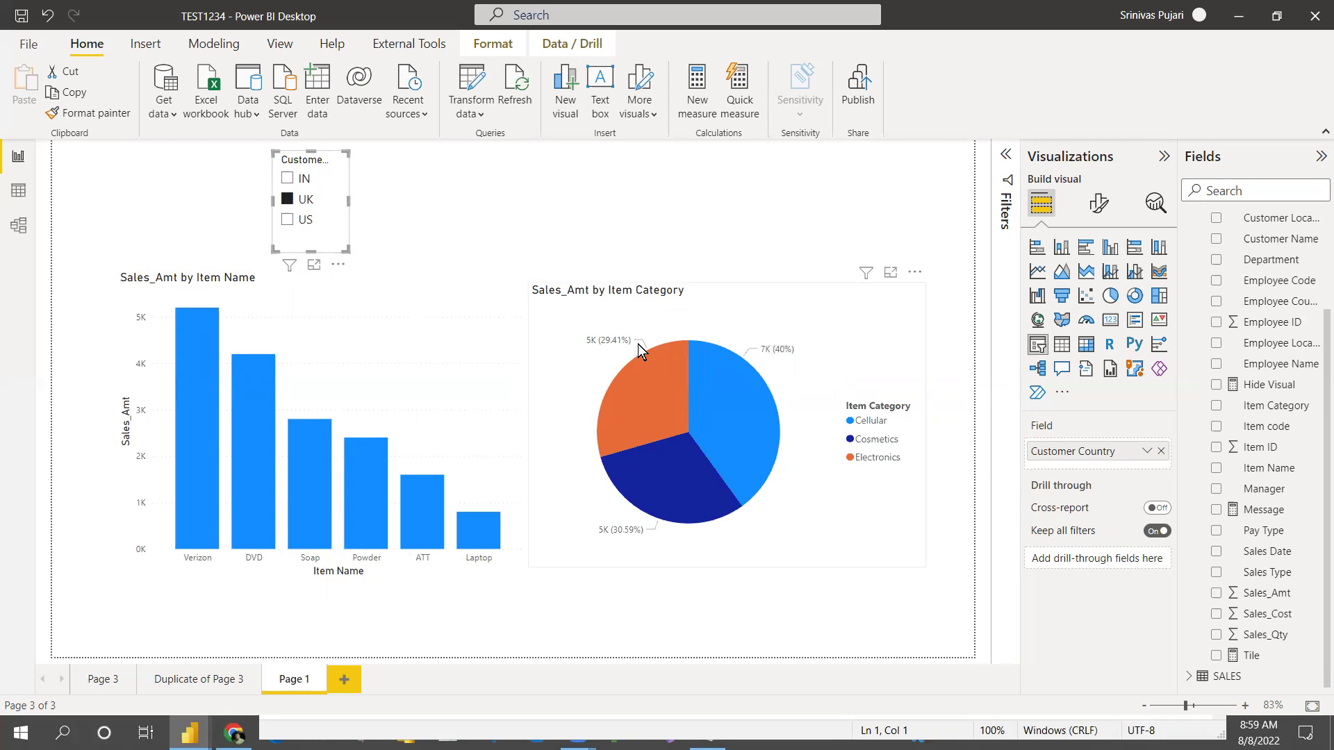
pyautogui.click(287, 221)
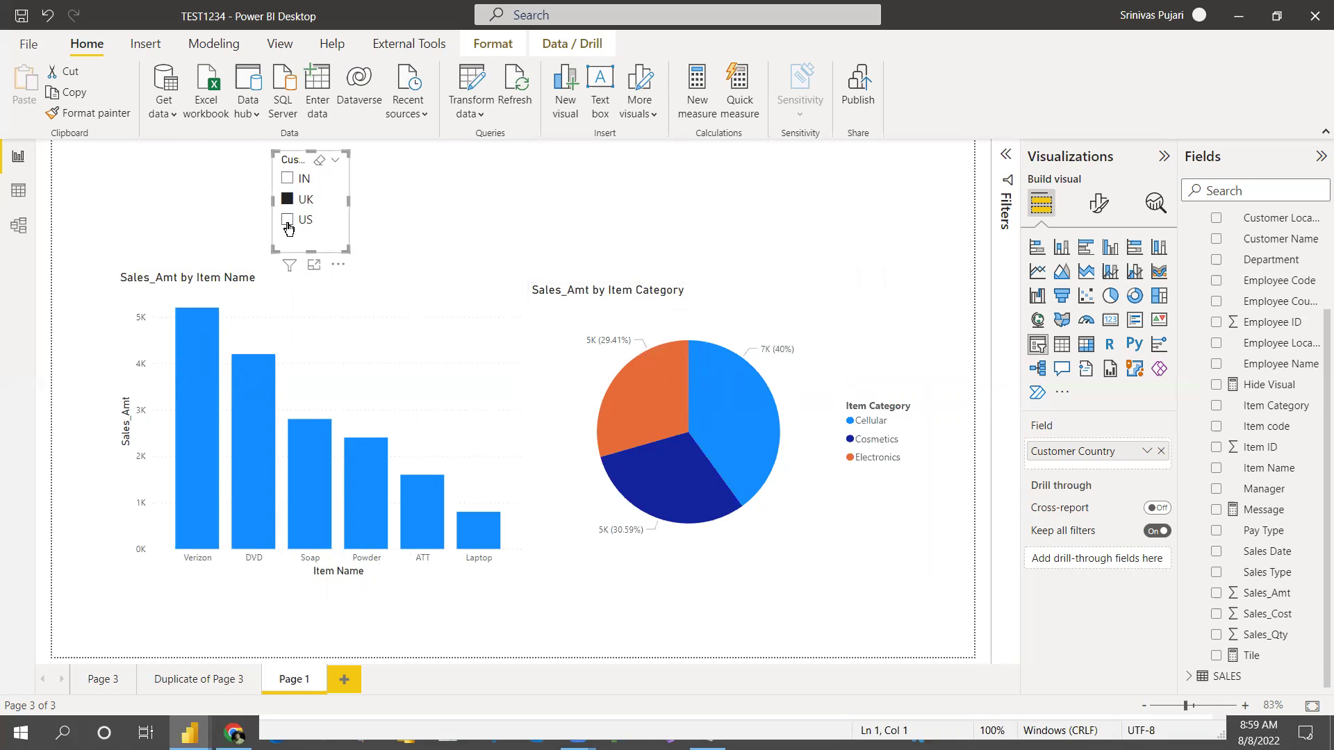
pyautogui.click(288, 179)
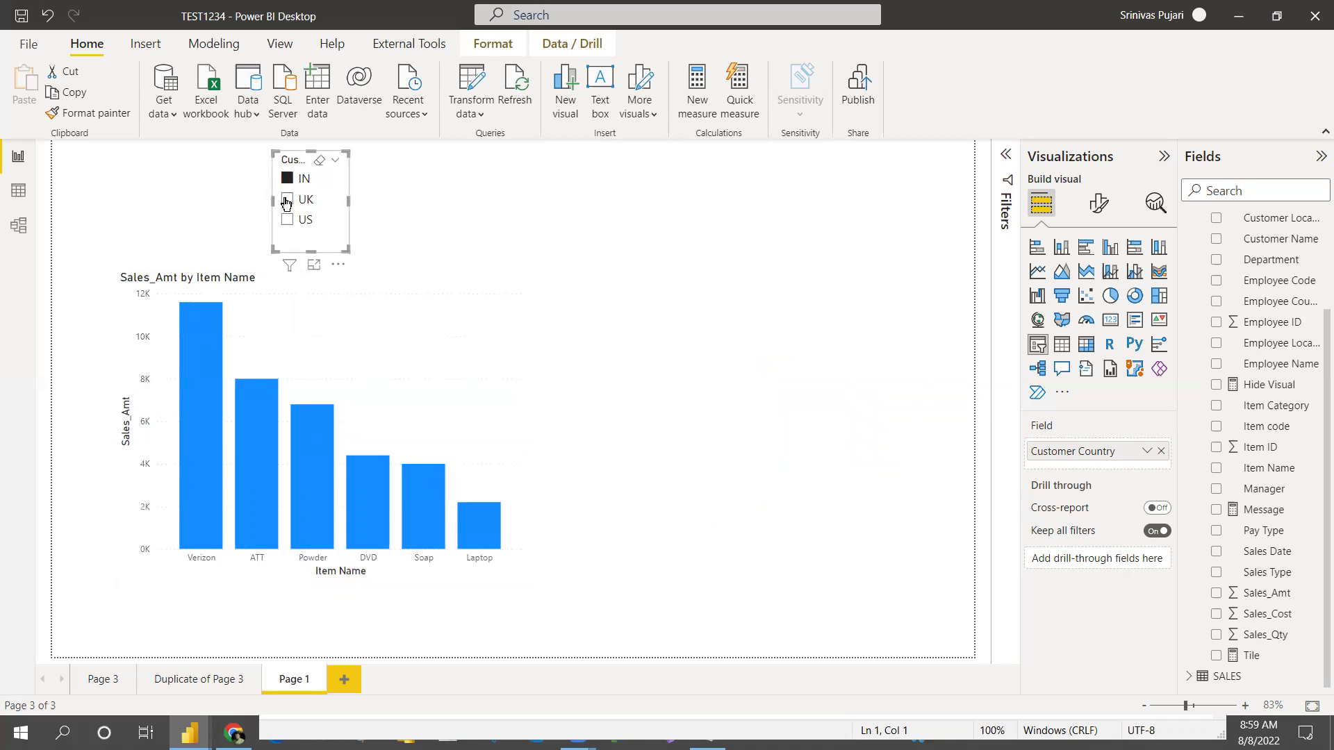
pyautogui.click(286, 200)
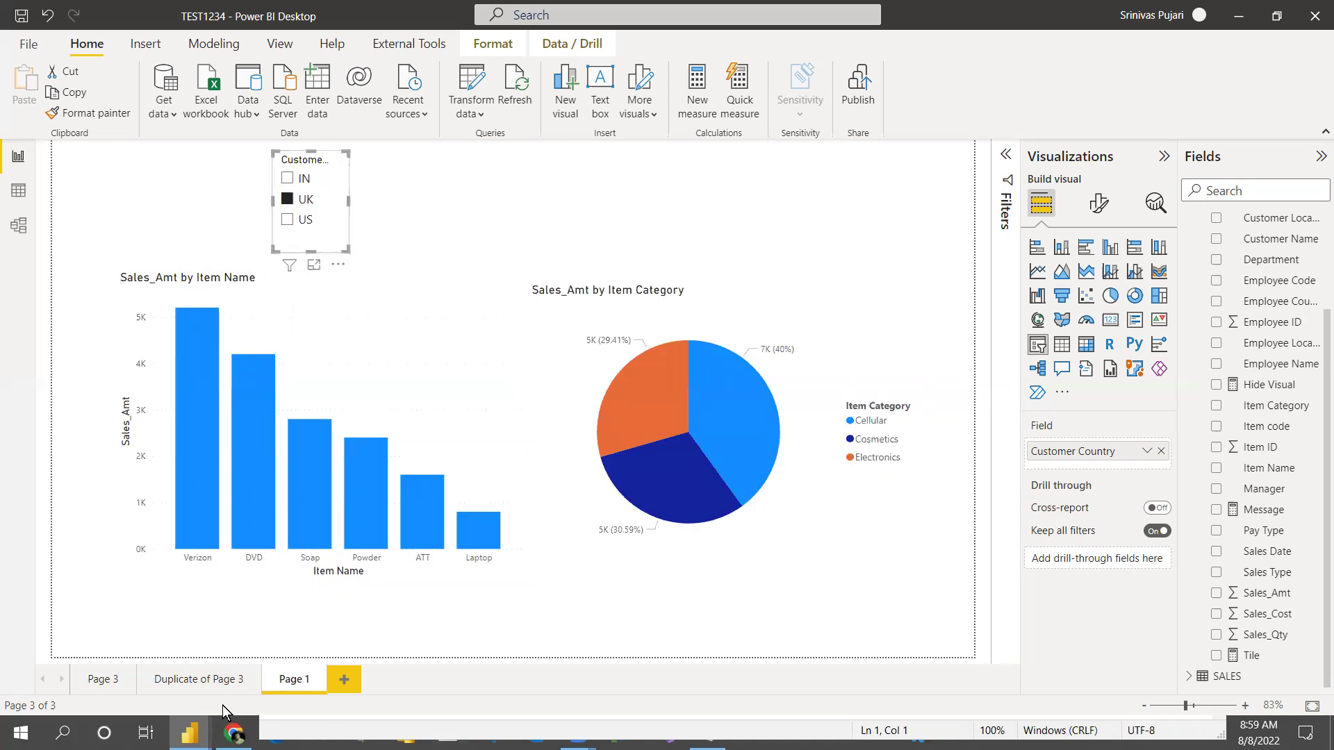
# Switch to the Untitled Power BI report window and collapse the DIY_SALES_BDCS table's field list.
pyautogui.moveTo(190, 733)
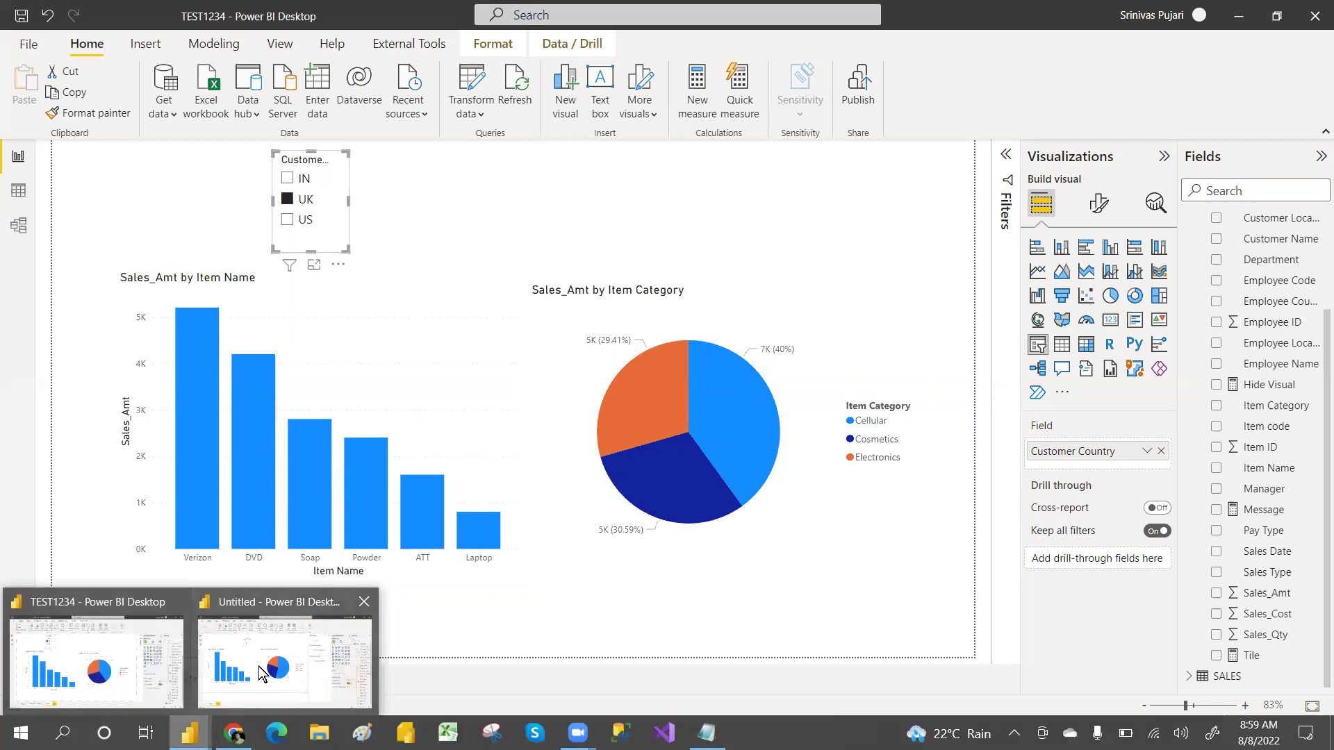
pyautogui.click(281, 657)
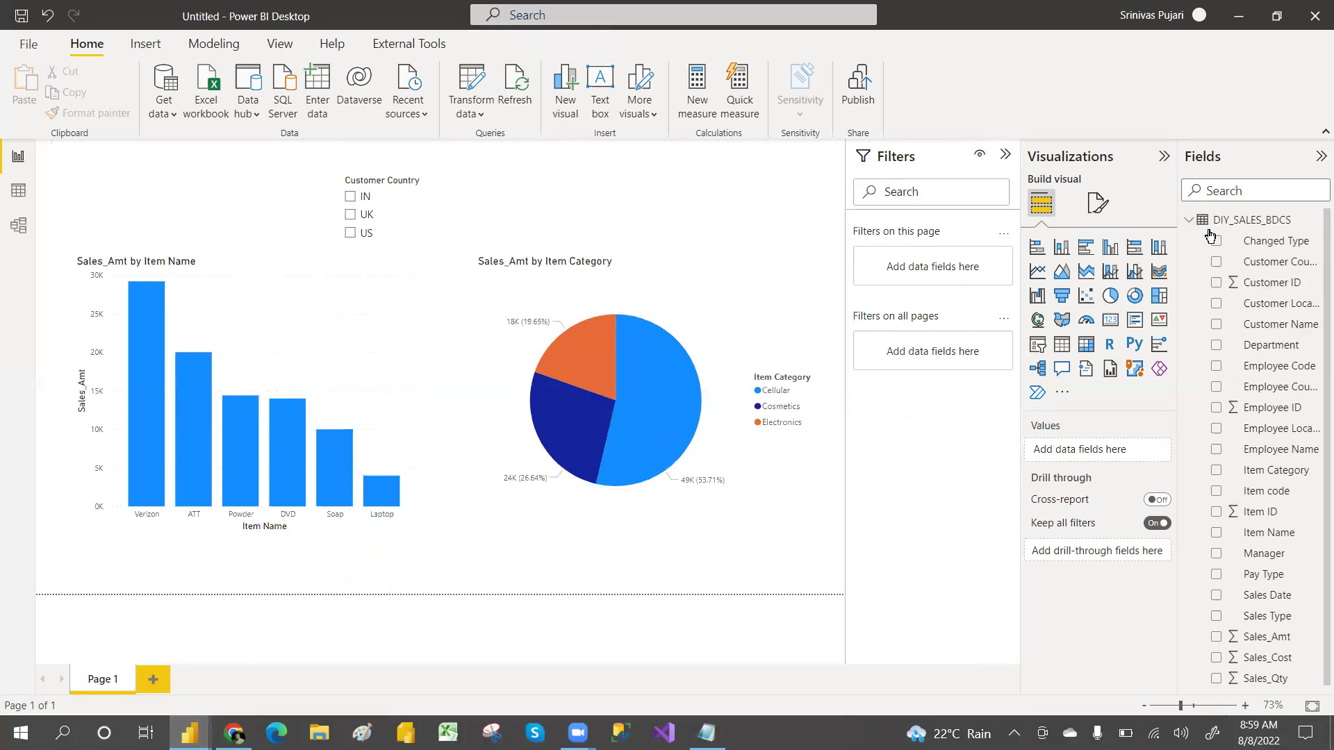
pyautogui.click(1189, 223)
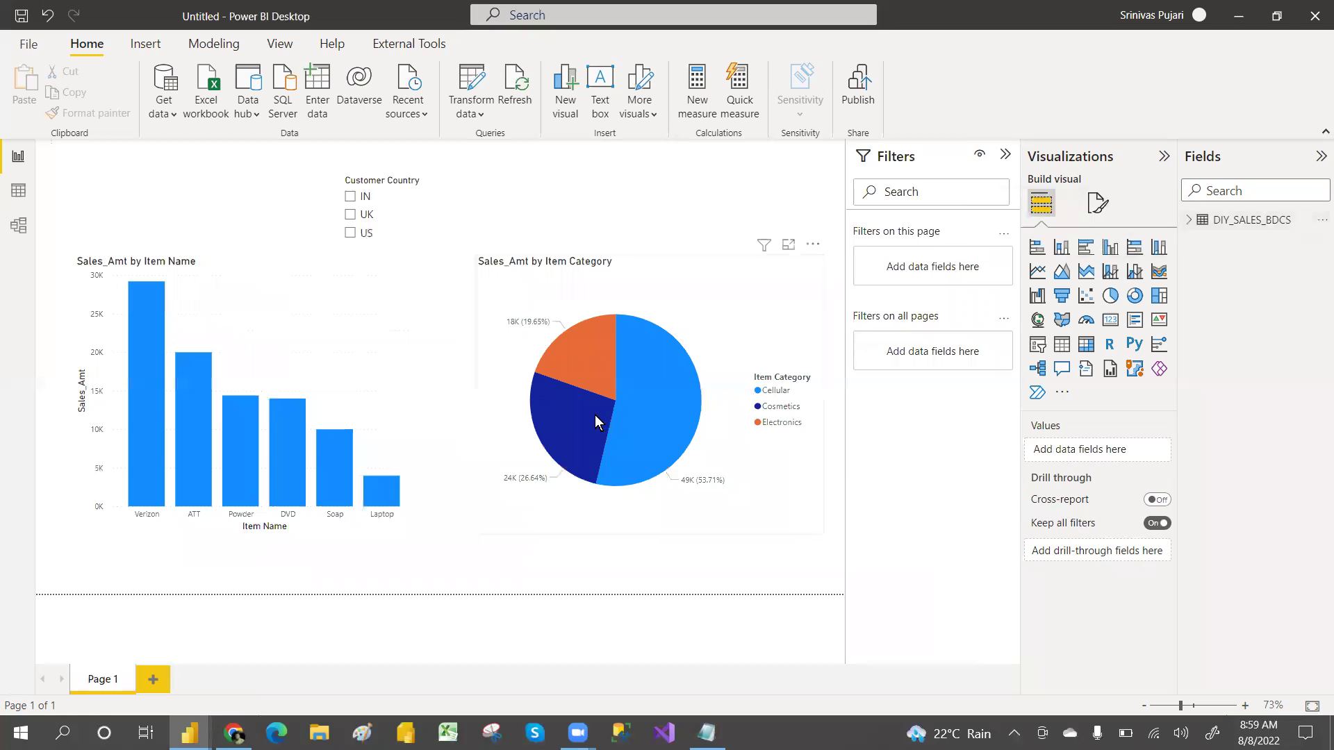
# Check how the pie chart responds to IN, US and UK in the Customer Country slicer, then clear the selection.
pyautogui.moveTo(595, 414)
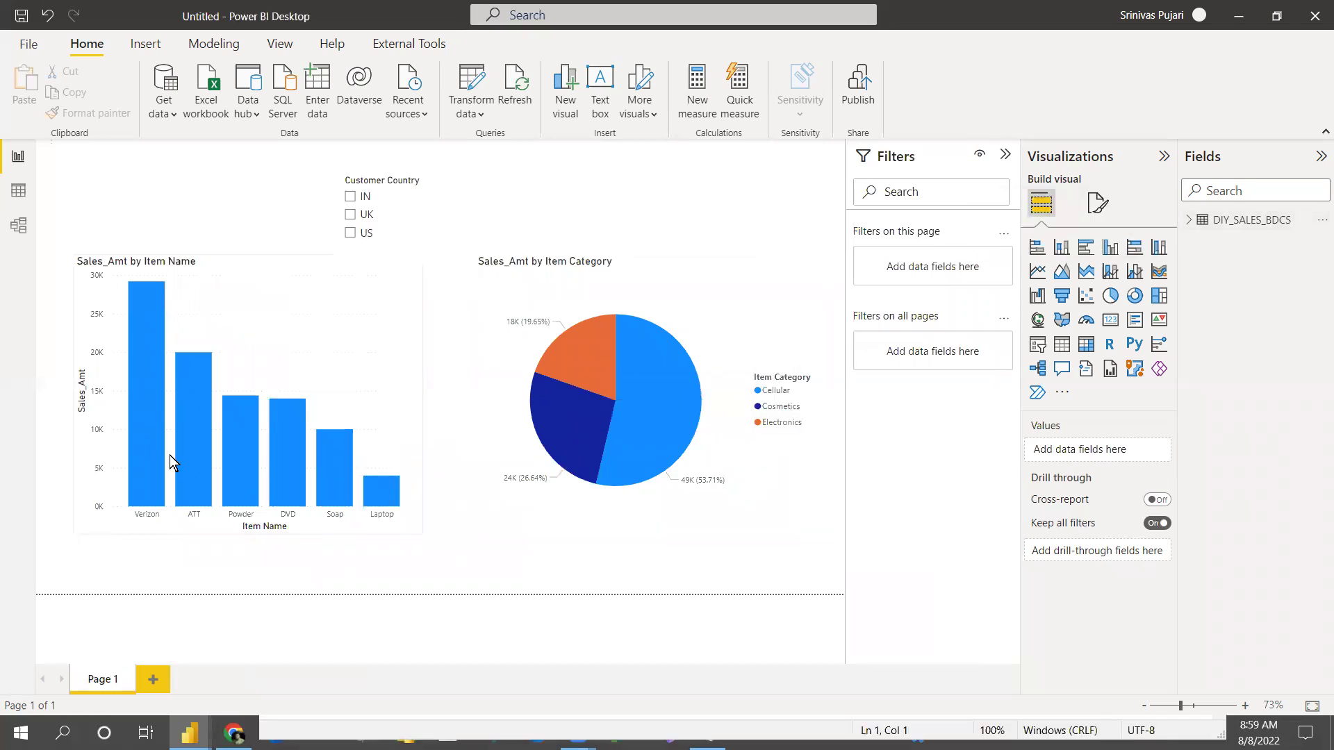
pyautogui.click(614, 299)
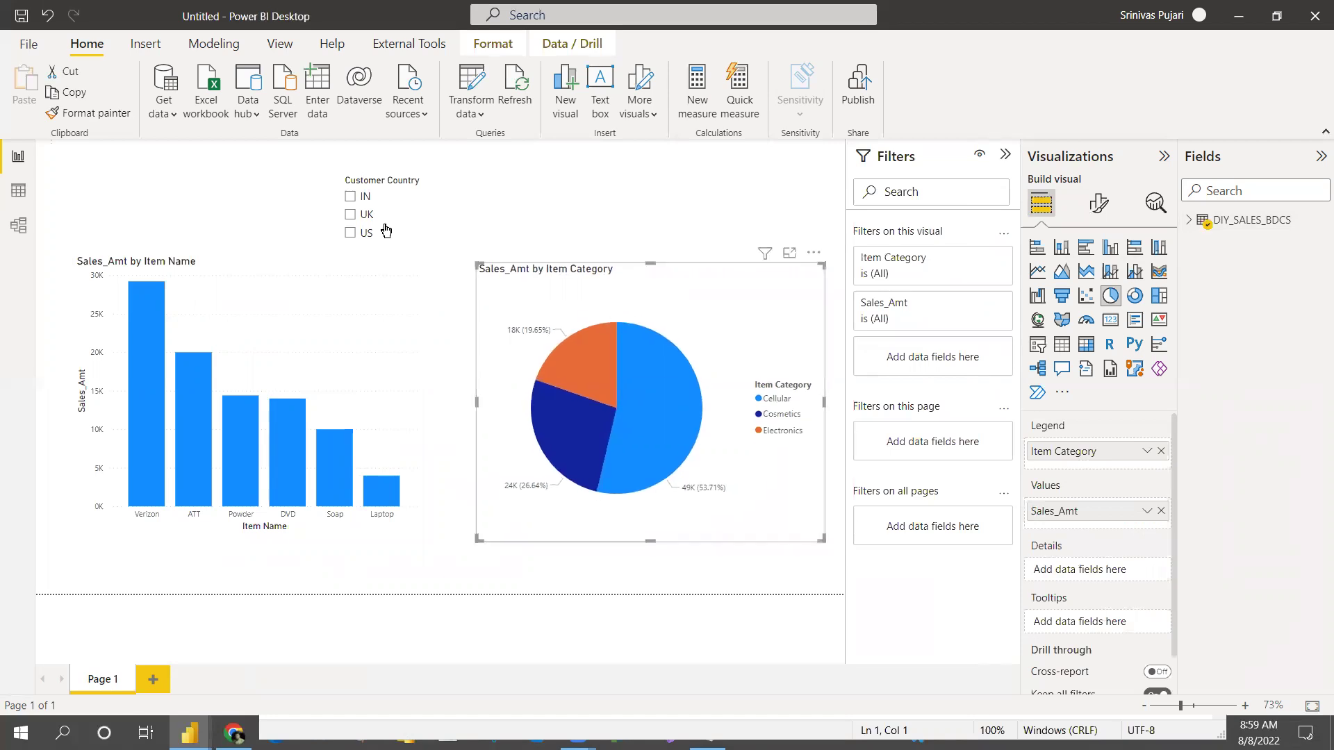
pyautogui.click(351, 197)
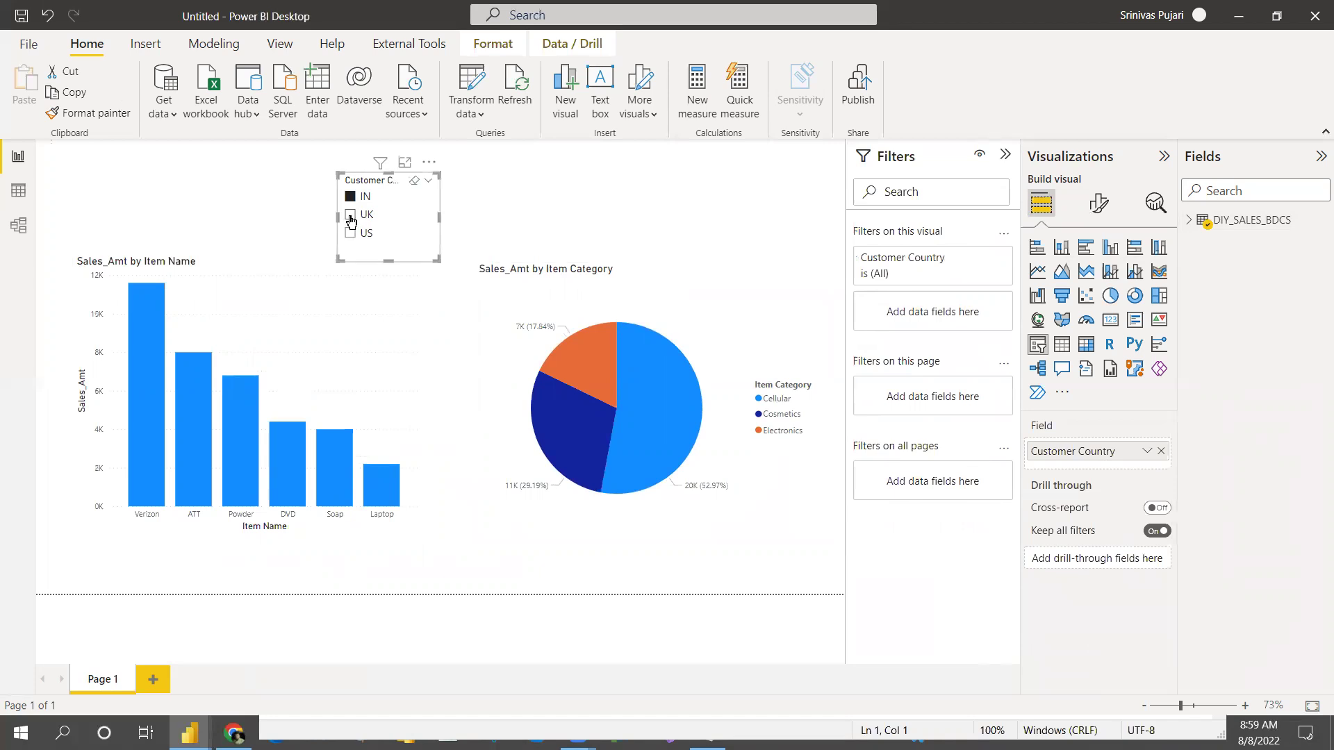
pyautogui.click(350, 235)
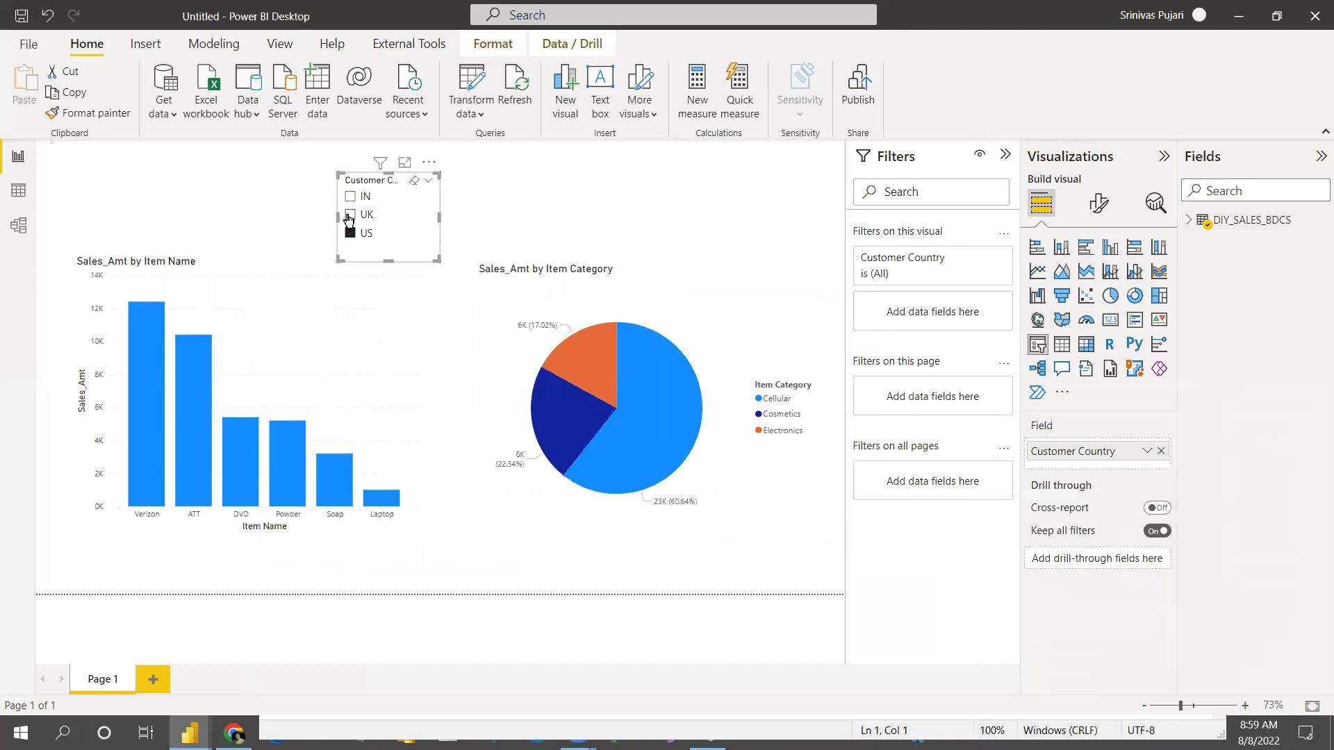
pyautogui.click(349, 216)
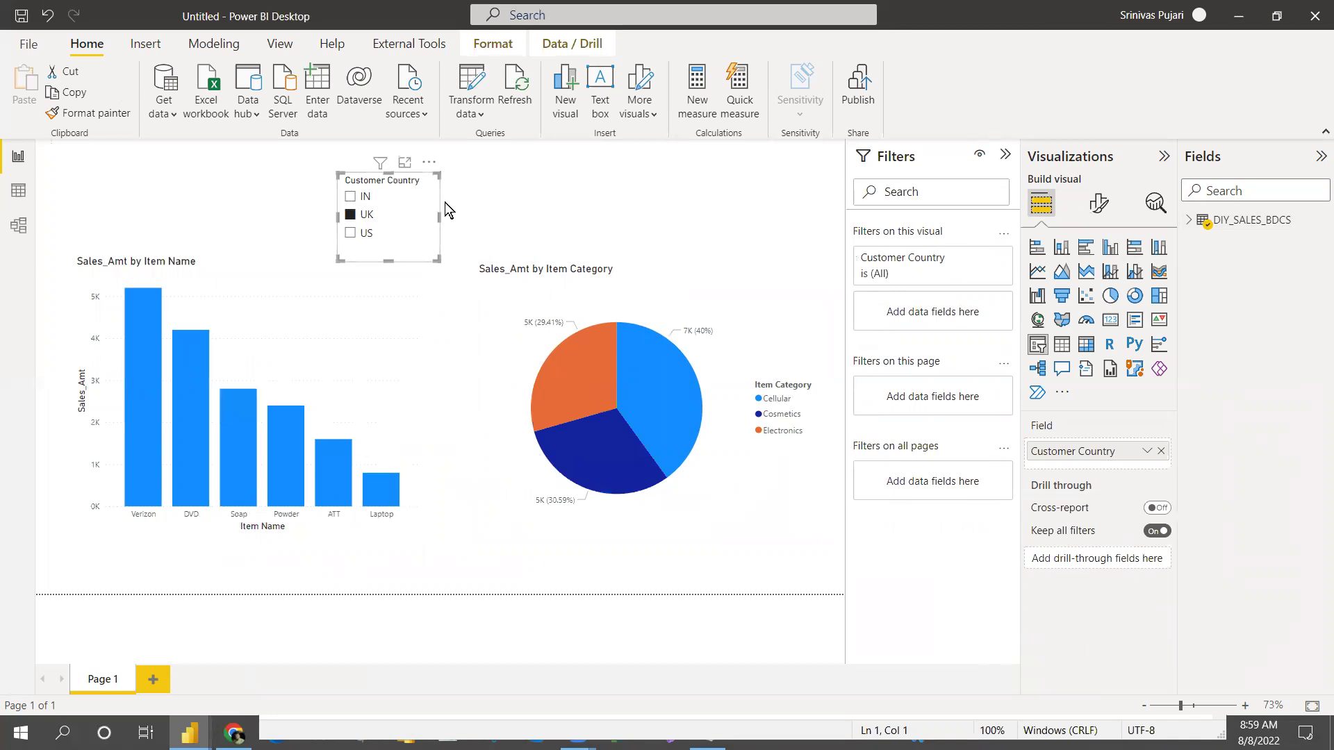
pyautogui.click(351, 215)
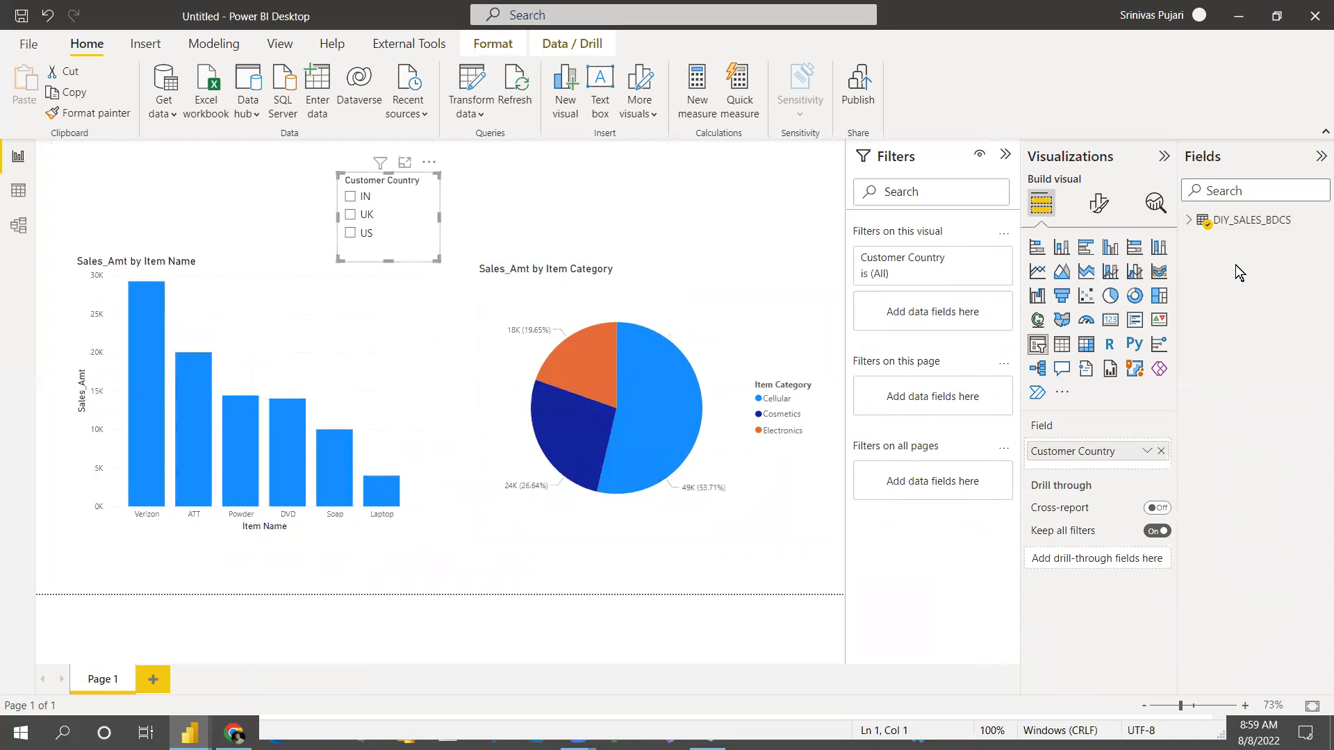
# Create a measure named hide visual in DIY_SALES_BDCS, starting its formula with if(SELECTEDVALUE(DIY_SALES_BDCS[Customer Country]) in.
pyautogui.rightClick(1248, 229)
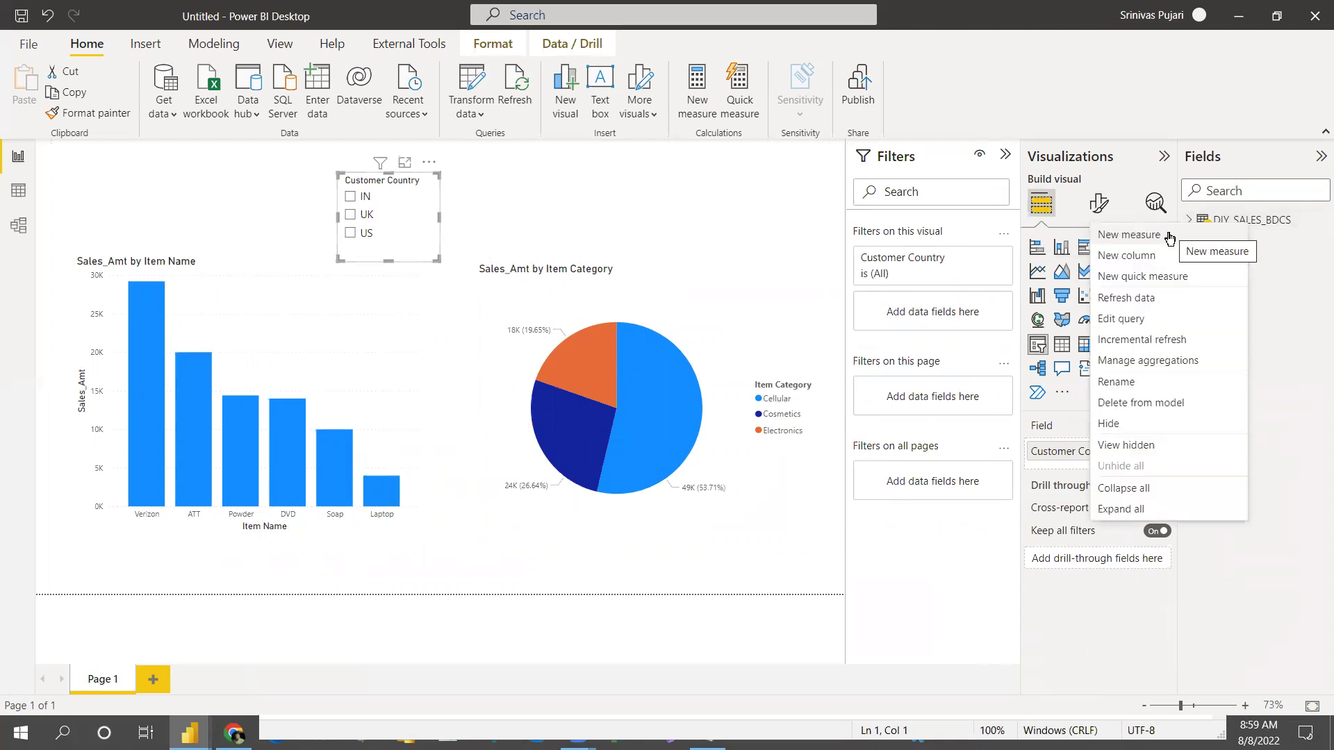
pyautogui.press('Escape')
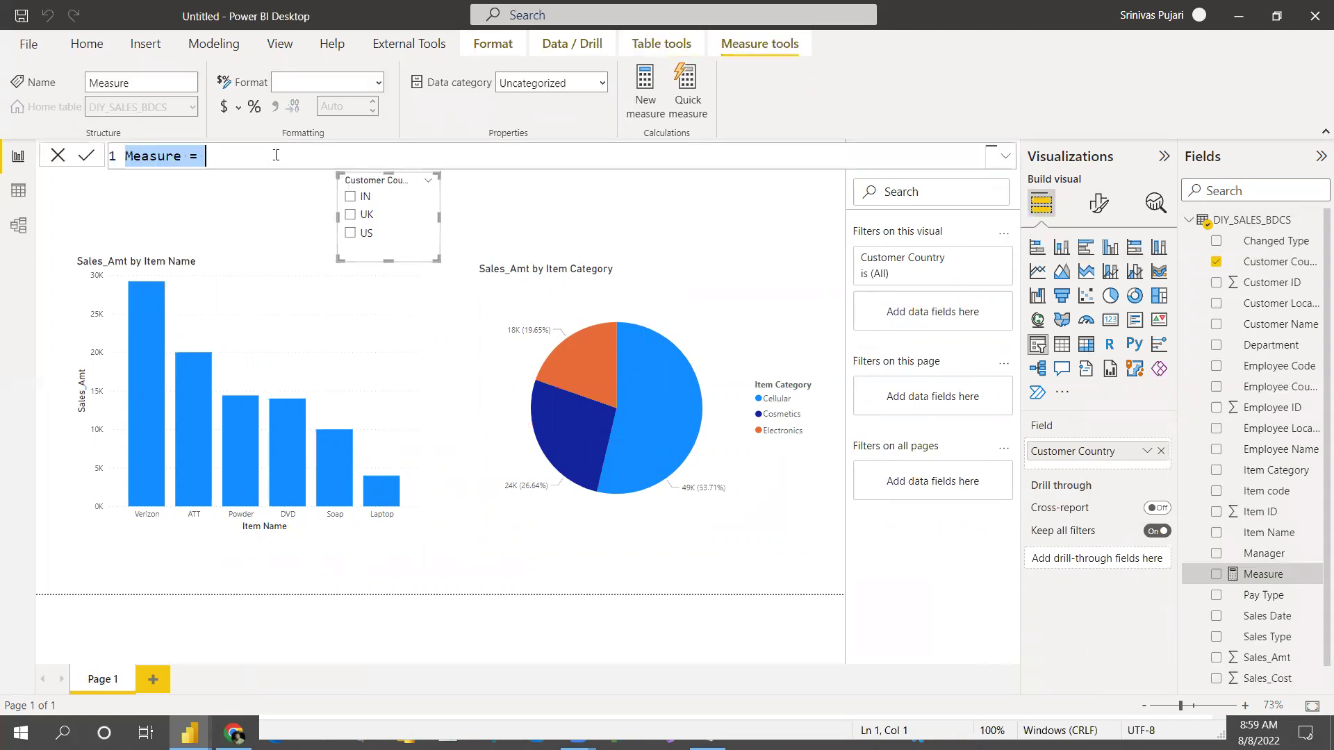
pyautogui.write('hide')
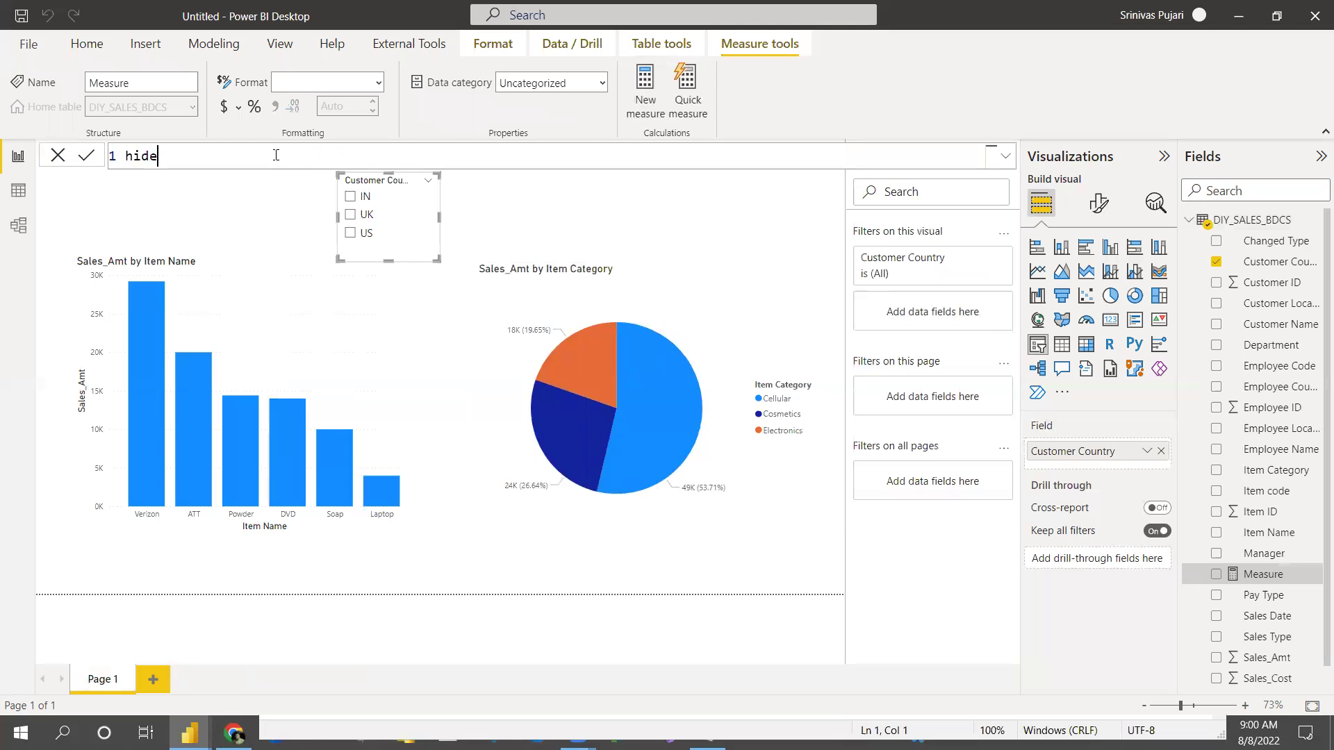
pyautogui.write(' visual = if(s')
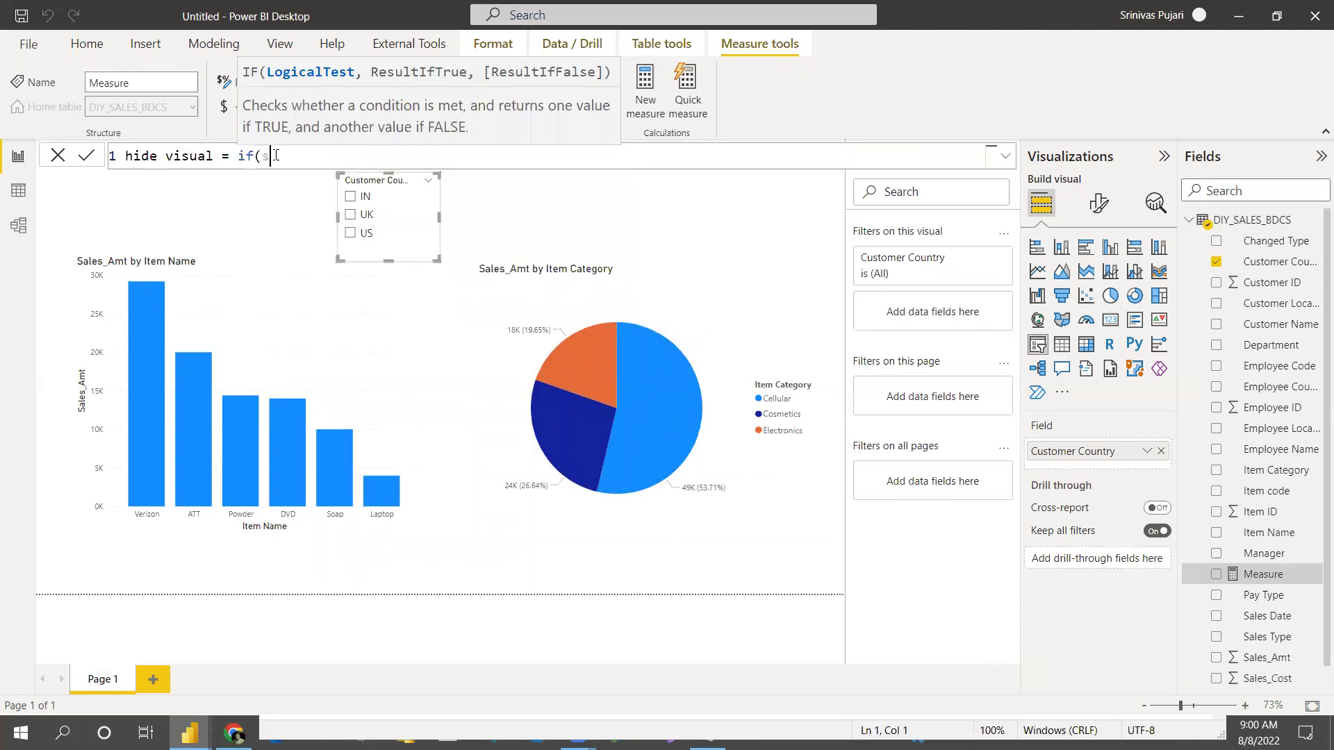
pyautogui.write('ele')
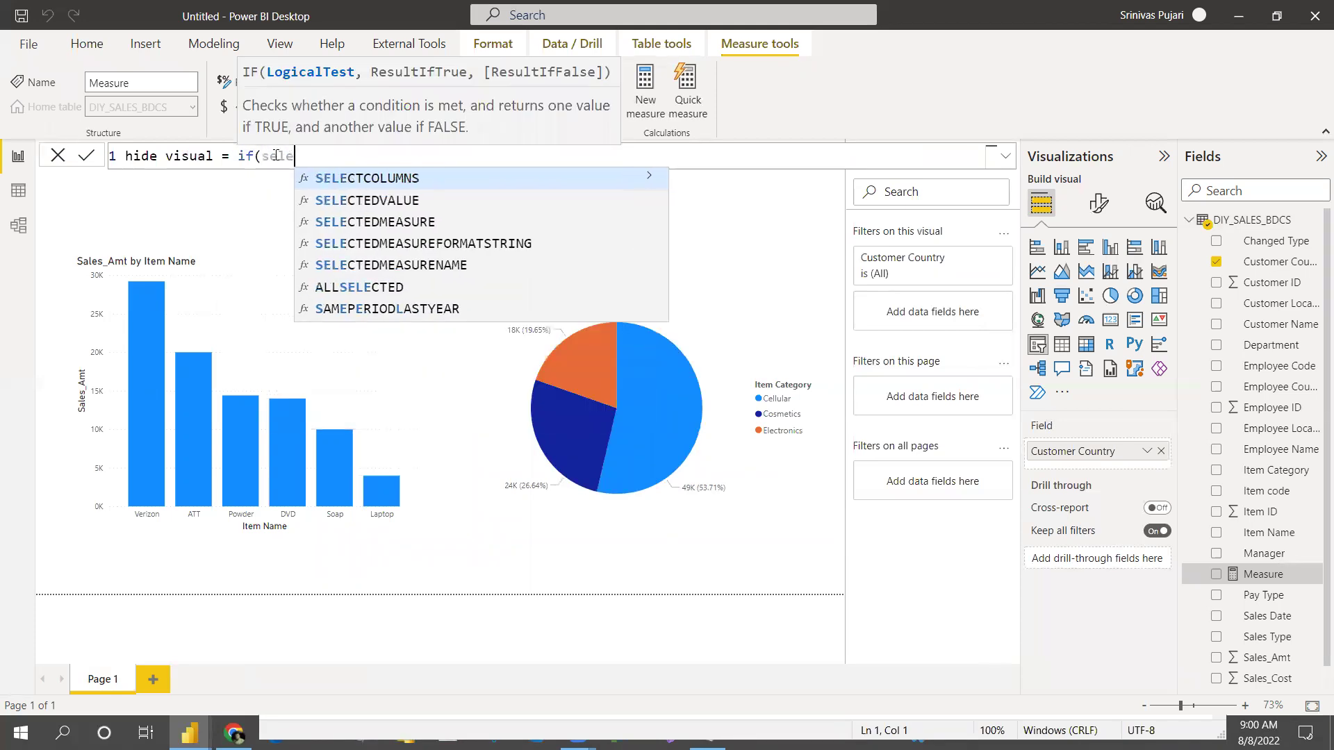
pyautogui.press('Down')
pyautogui.press('Tab')
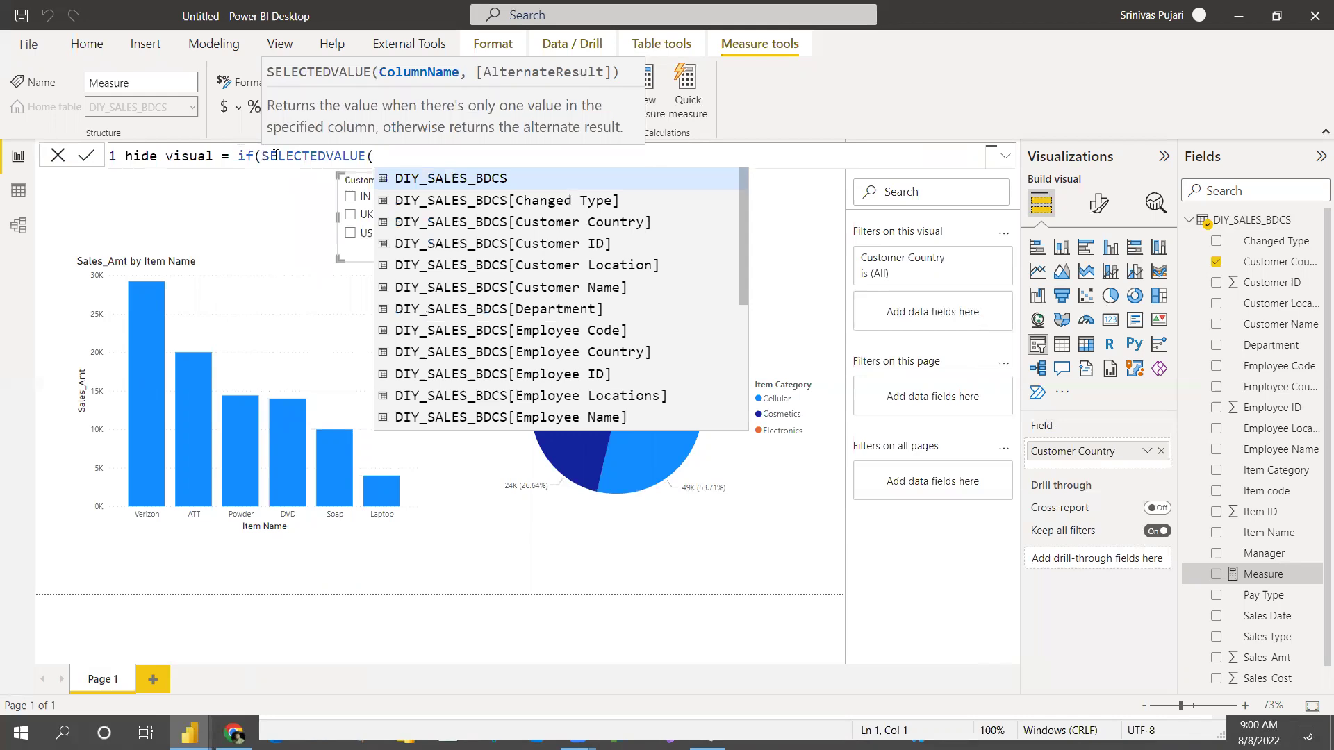
pyautogui.click(580, 218)
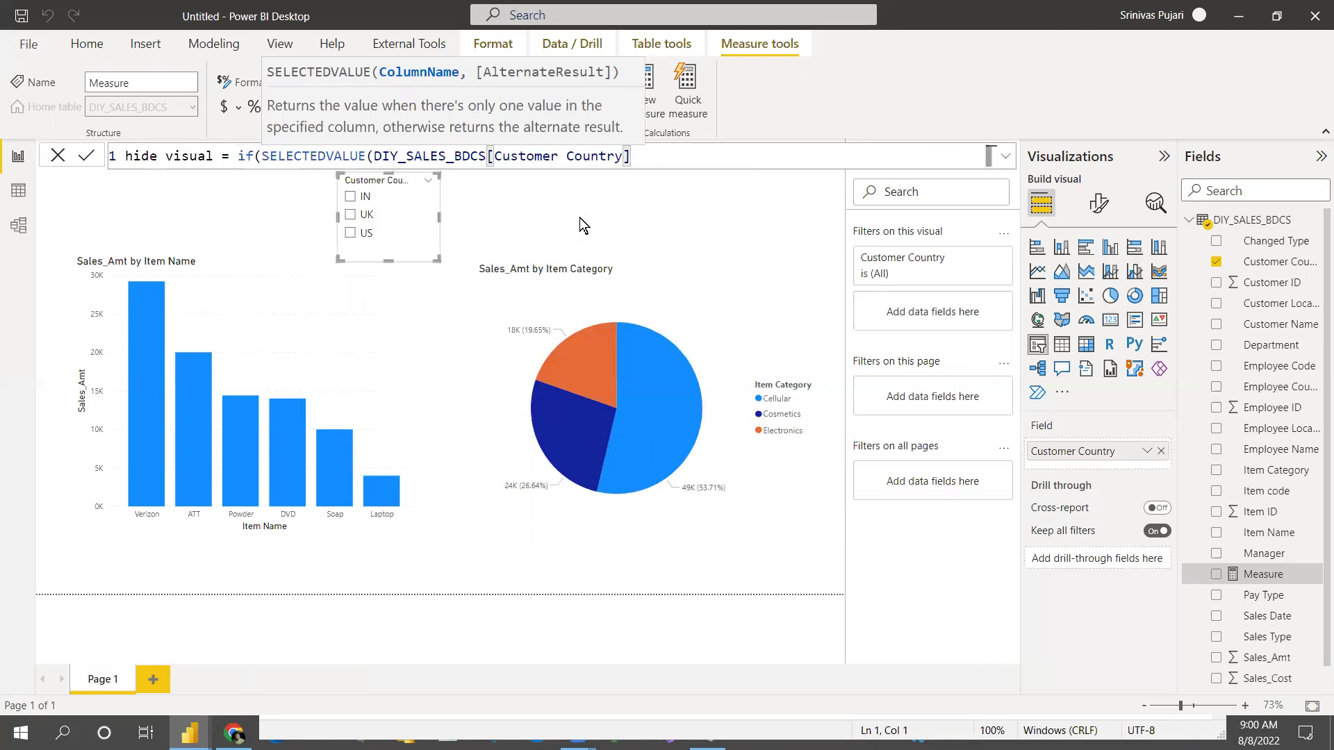
pyautogui.write(') in')
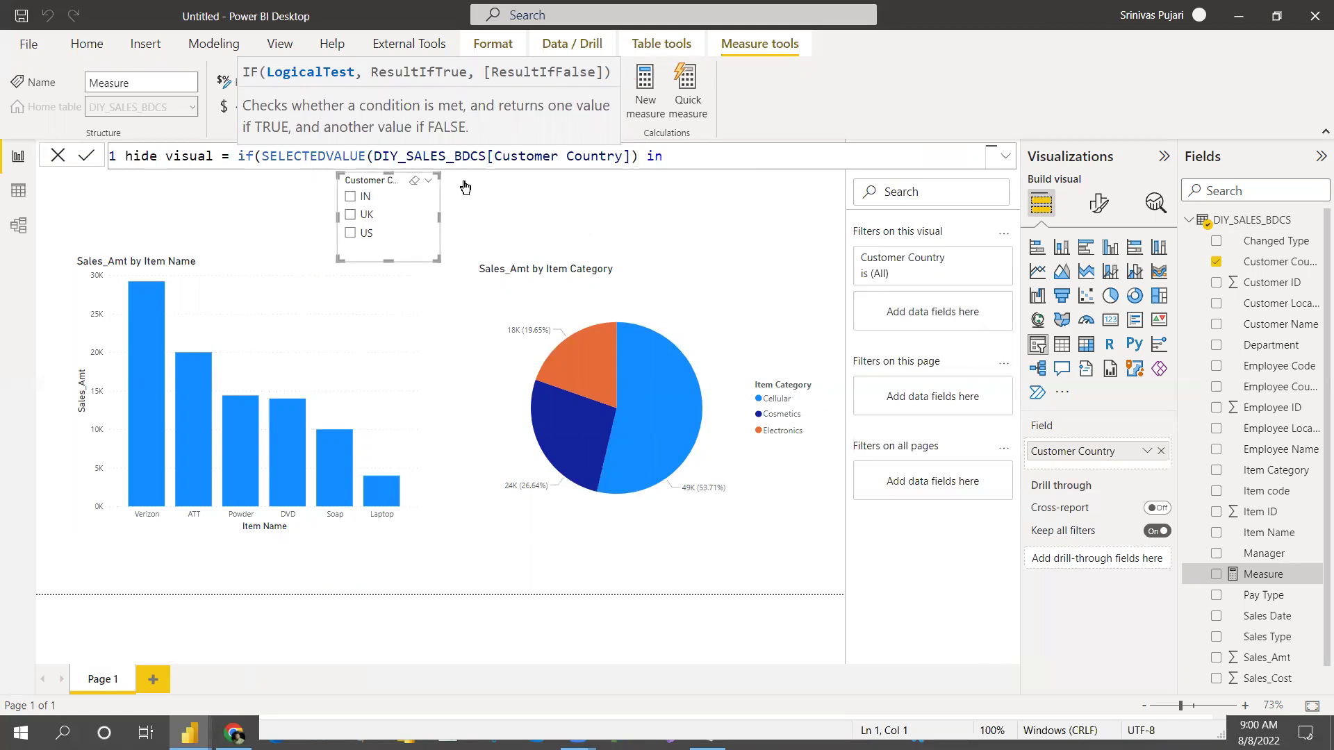
# Complete the hide visual formula with the country list {"IN","US"} and results 1 and 0, and commit the measure.
pyautogui.write(' {"in')
pyautogui.press('BackSpace')
pyautogui.press('BackSpace')
pyautogui.write('IN",""')
pyautogui.press('Left')
pyautogui.write('US')
pyautogui.press('Right')
pyautogui.write('}')
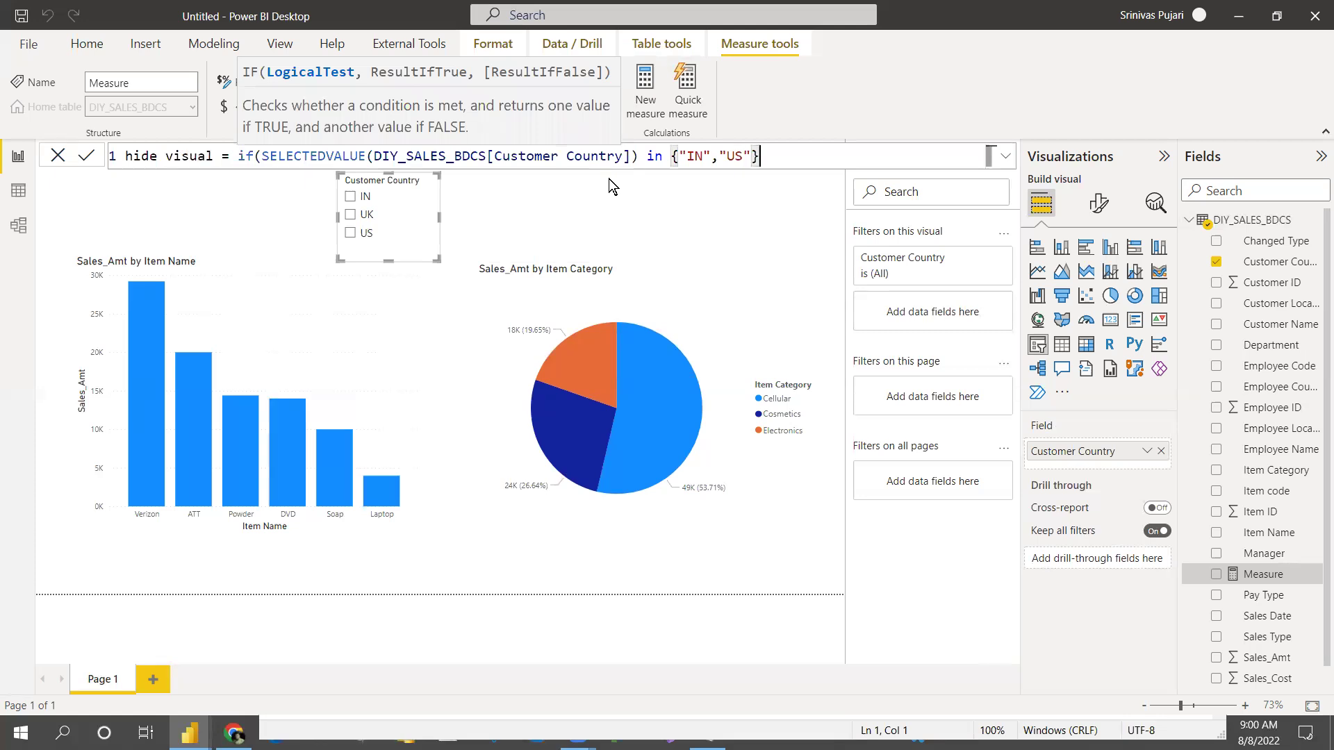
pyautogui.write(',1,')
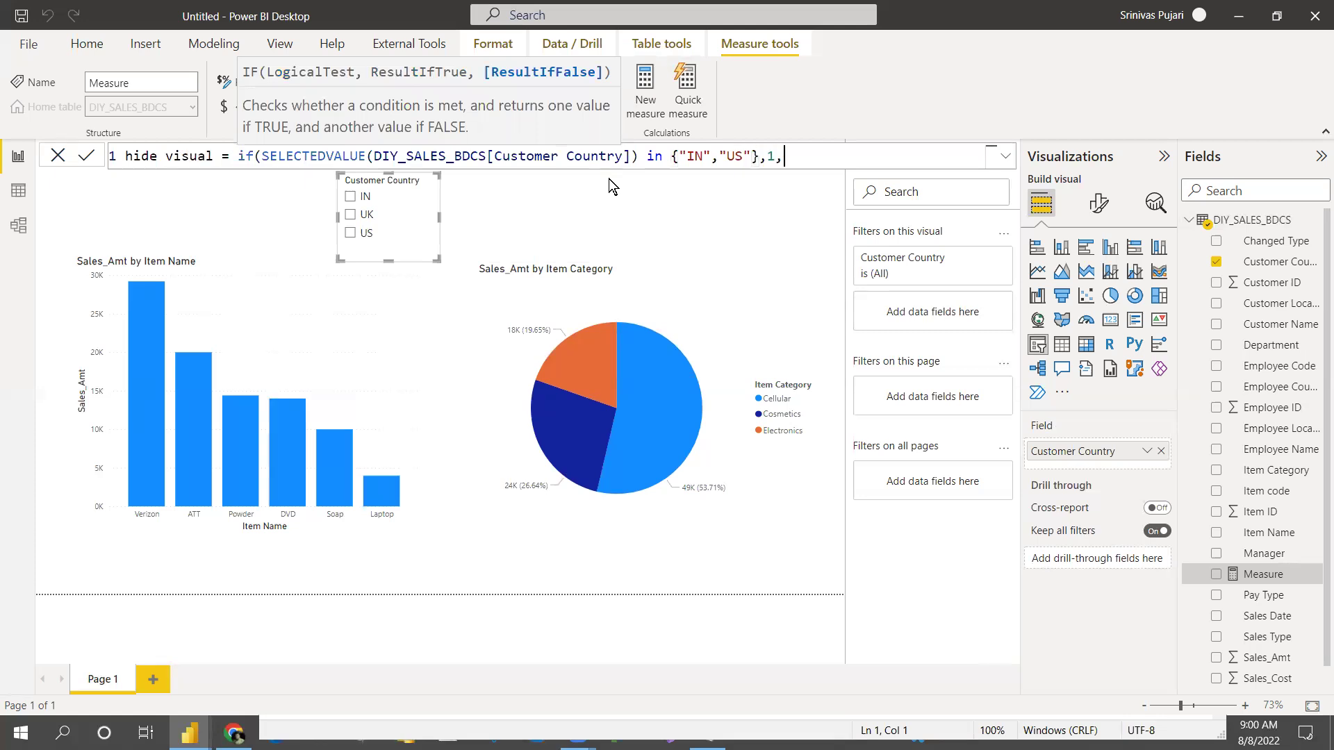
pyautogui.write('0)')
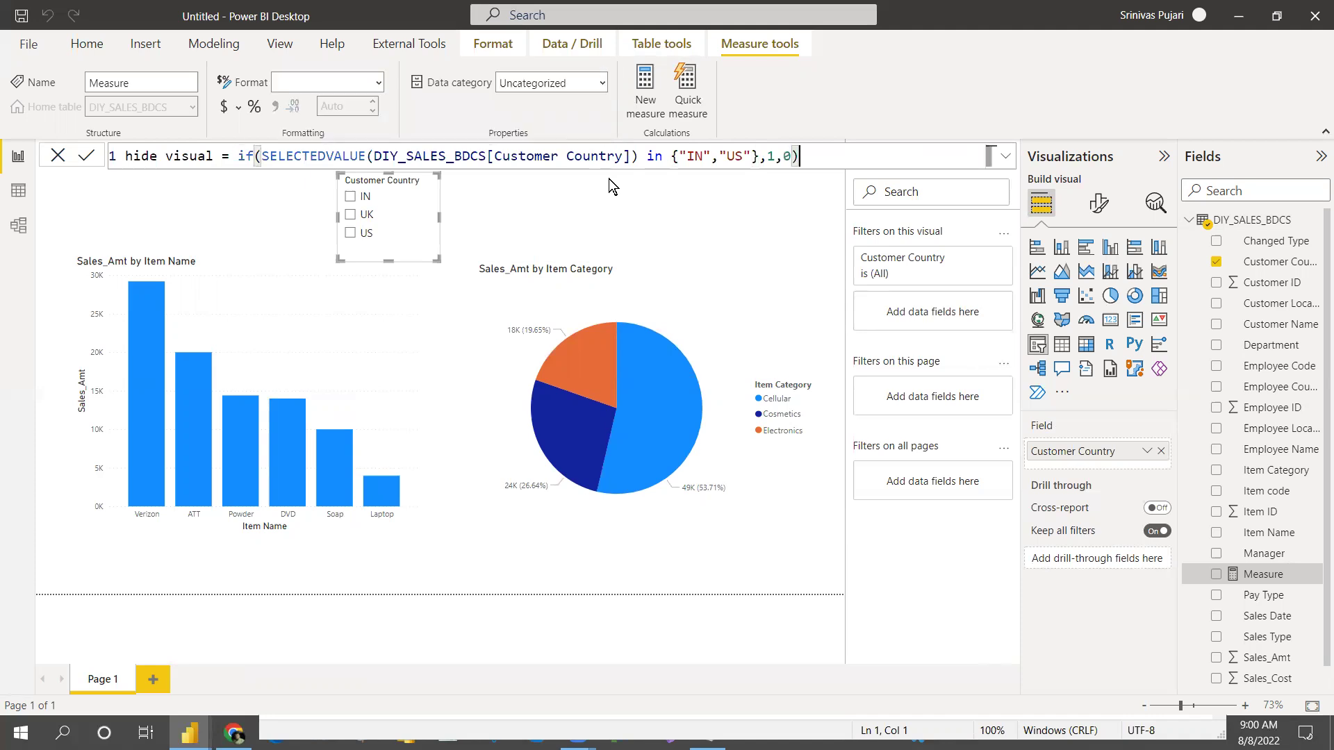
pyautogui.press('Return')
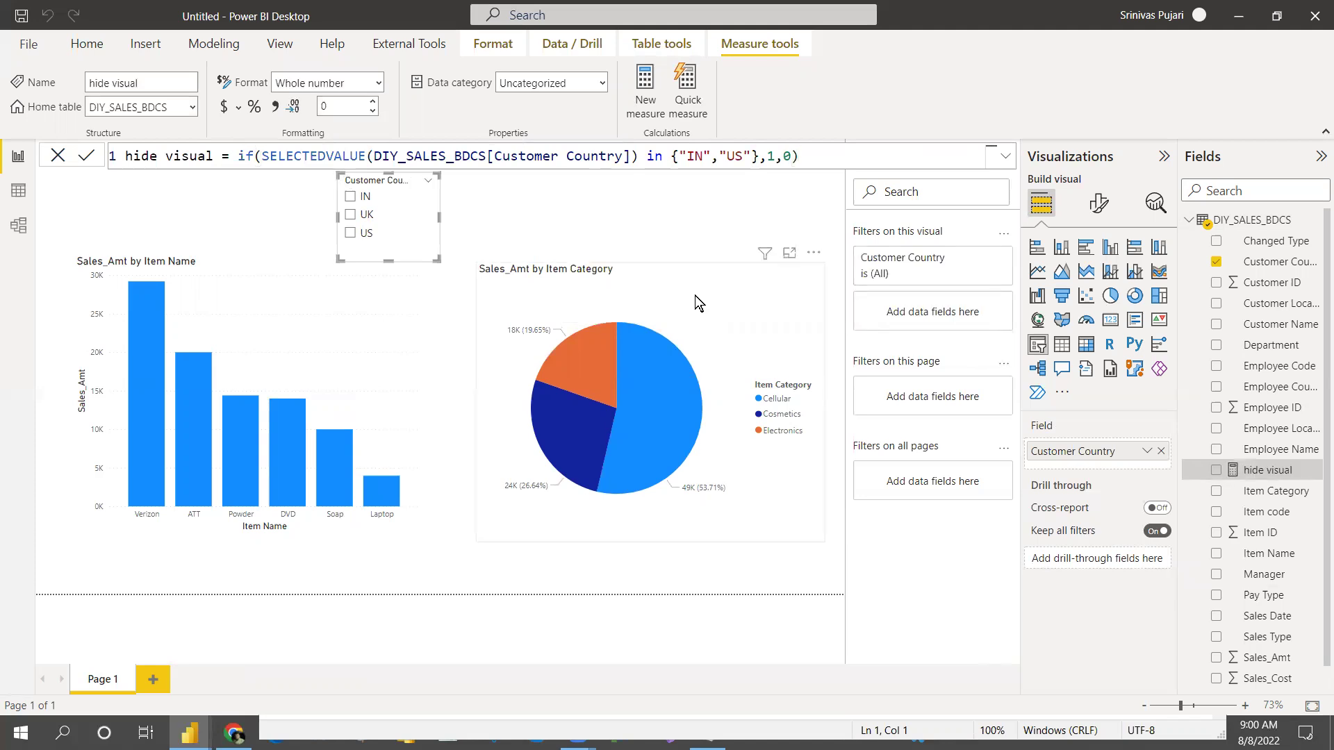
# Add the hide visual measure as a visual-level filter on the Sales_Amt by Item Category pie chart, showing items when the value is 0.
pyautogui.click(694, 294)
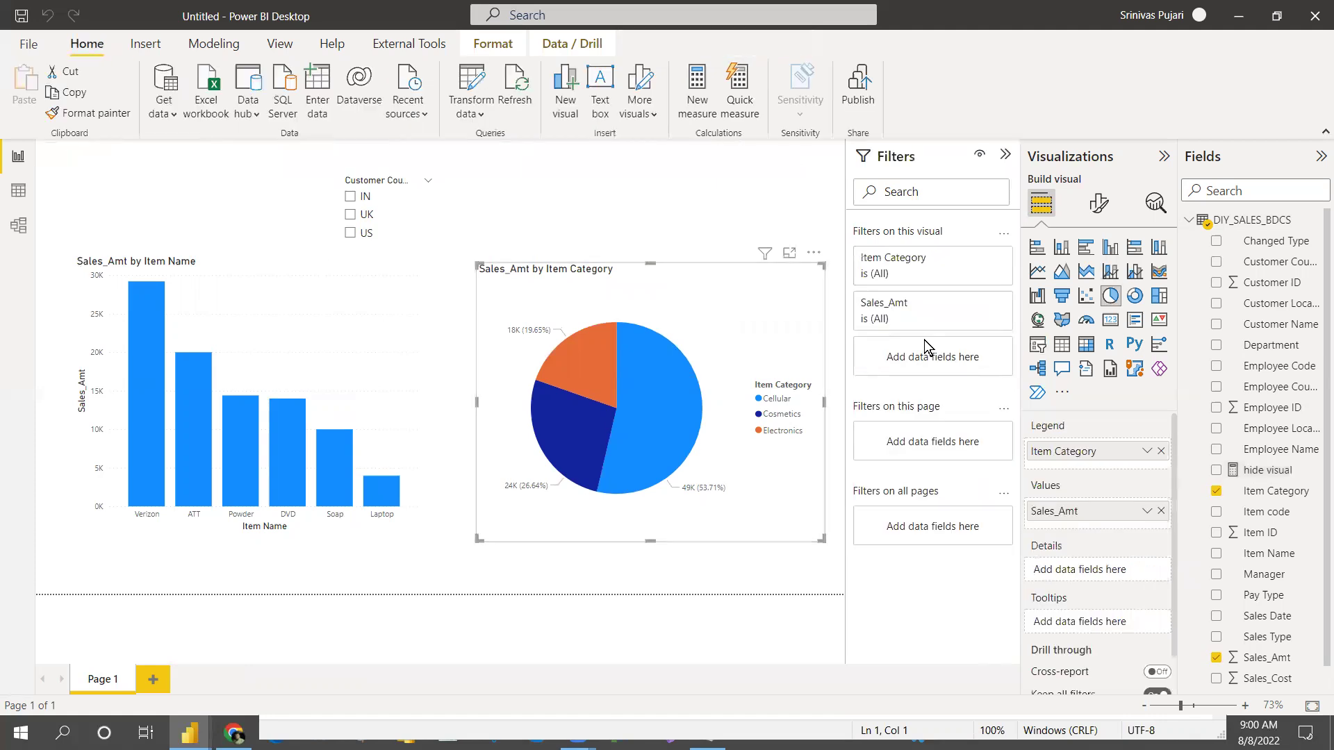
pyautogui.moveTo(1270, 472); pyautogui.dragTo(910, 355)
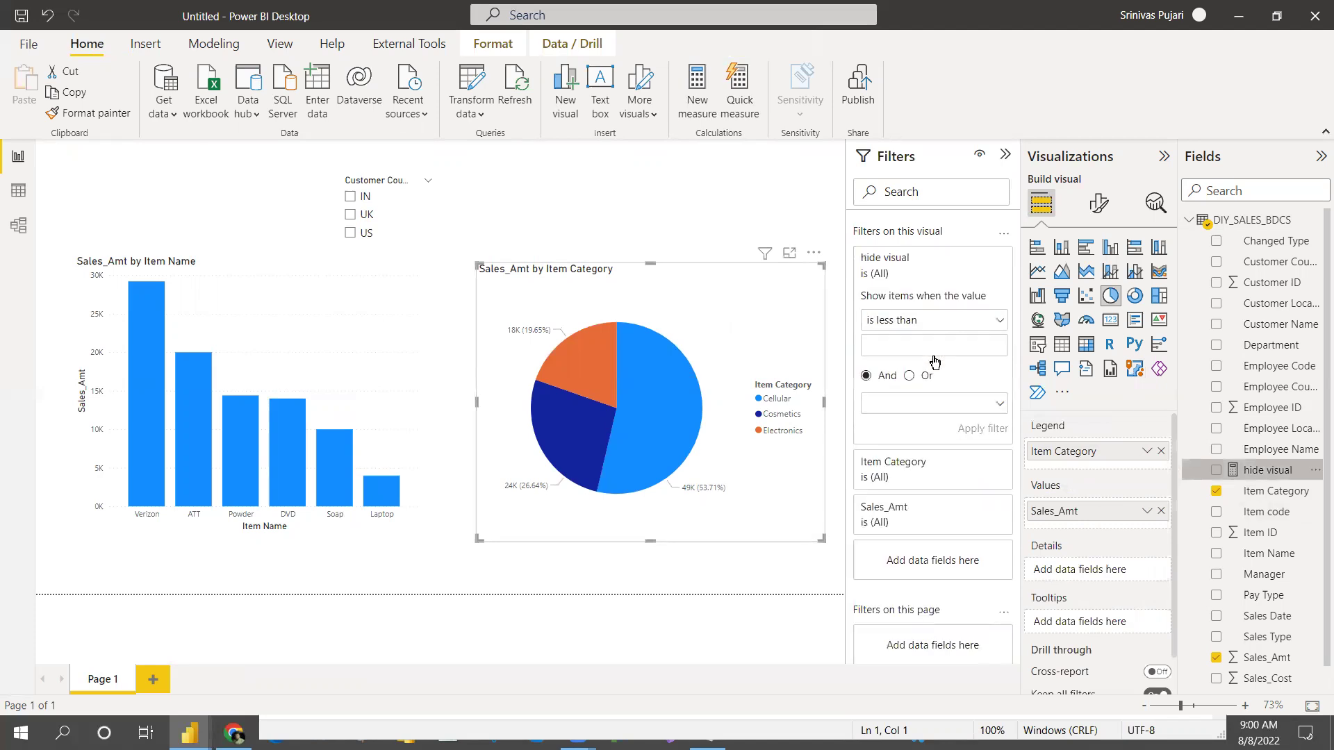
pyautogui.click(913, 327)
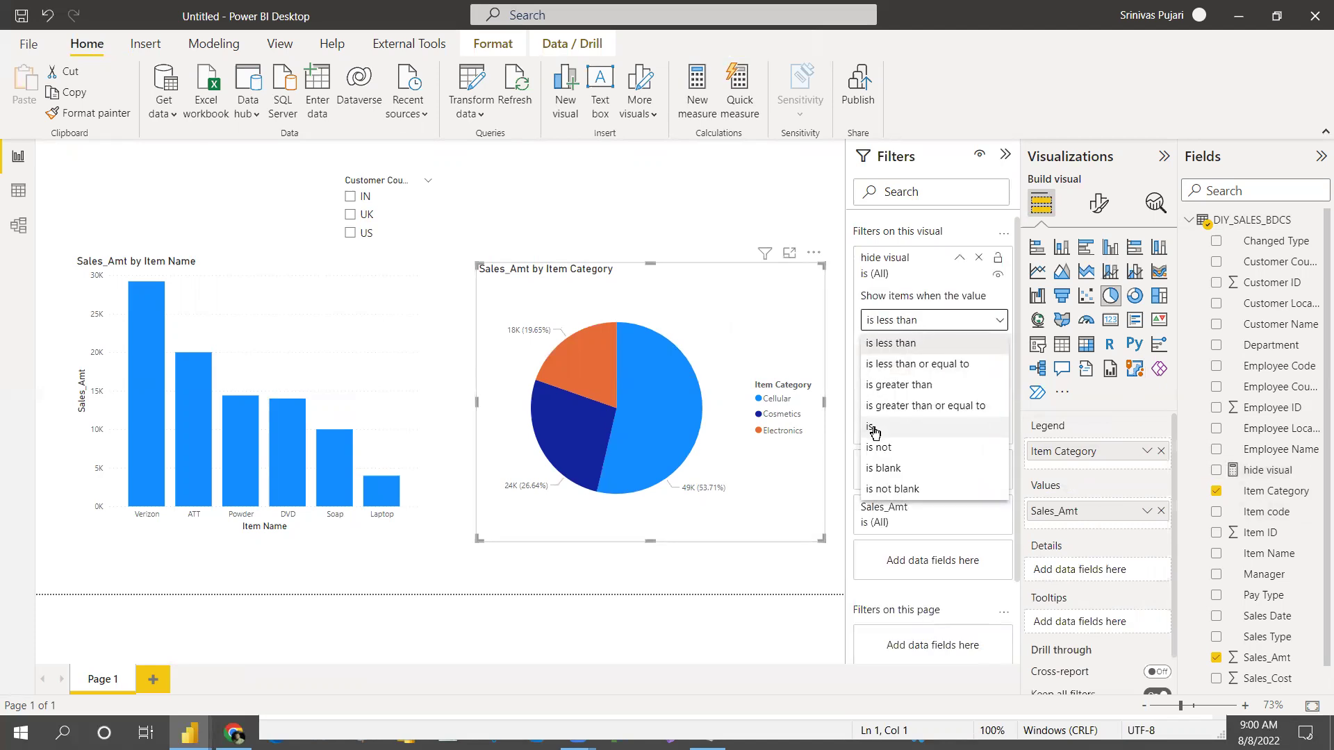
pyautogui.click(874, 428)
pyautogui.click(891, 343)
pyautogui.write('0')
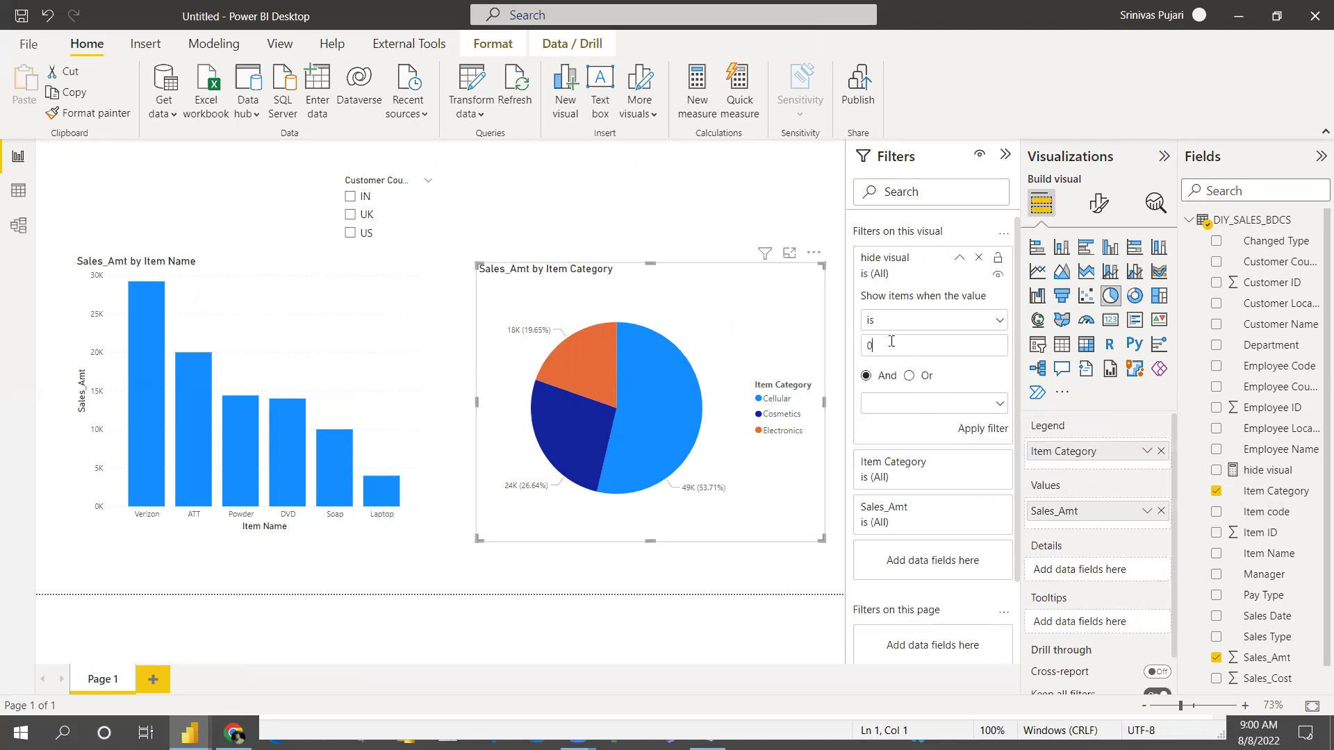
pyautogui.click(980, 429)
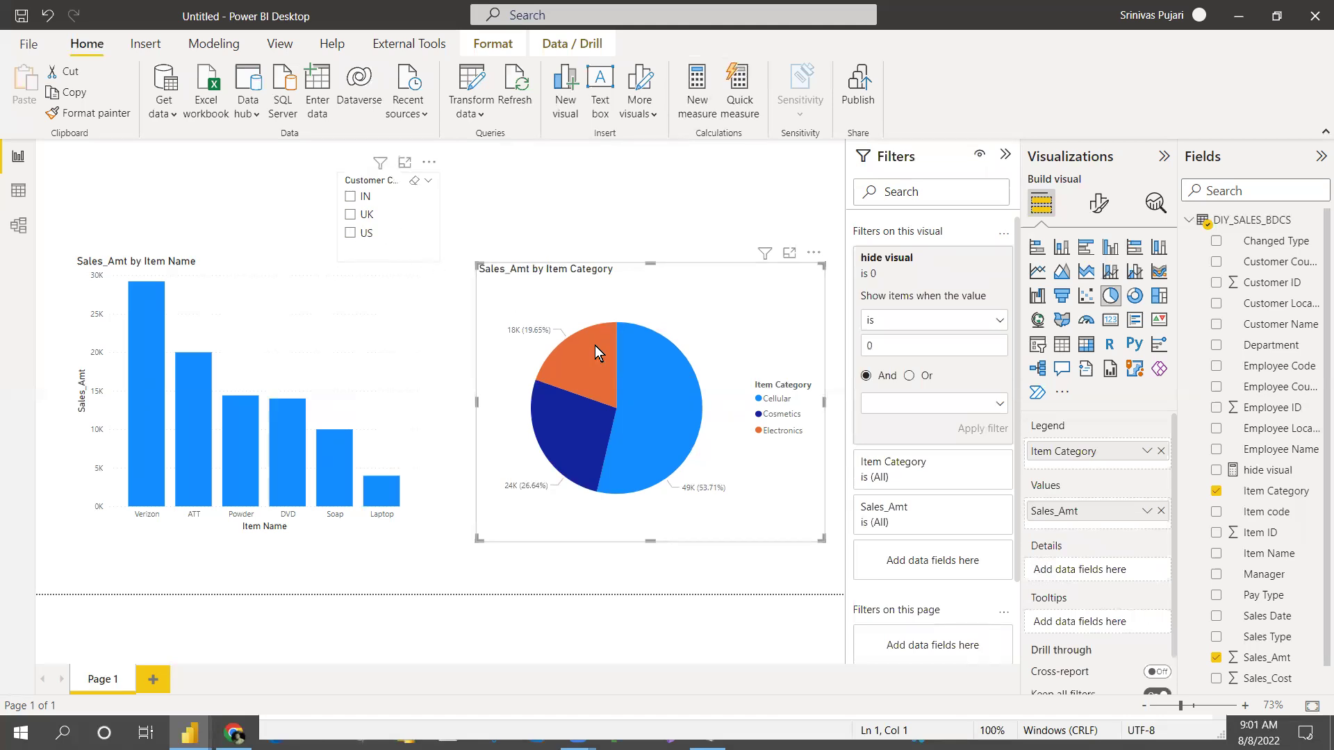
# Test the filtered pie chart by selecting UK, IN and US one at a time in the Customer Country slicer.
pyautogui.click(350, 216)
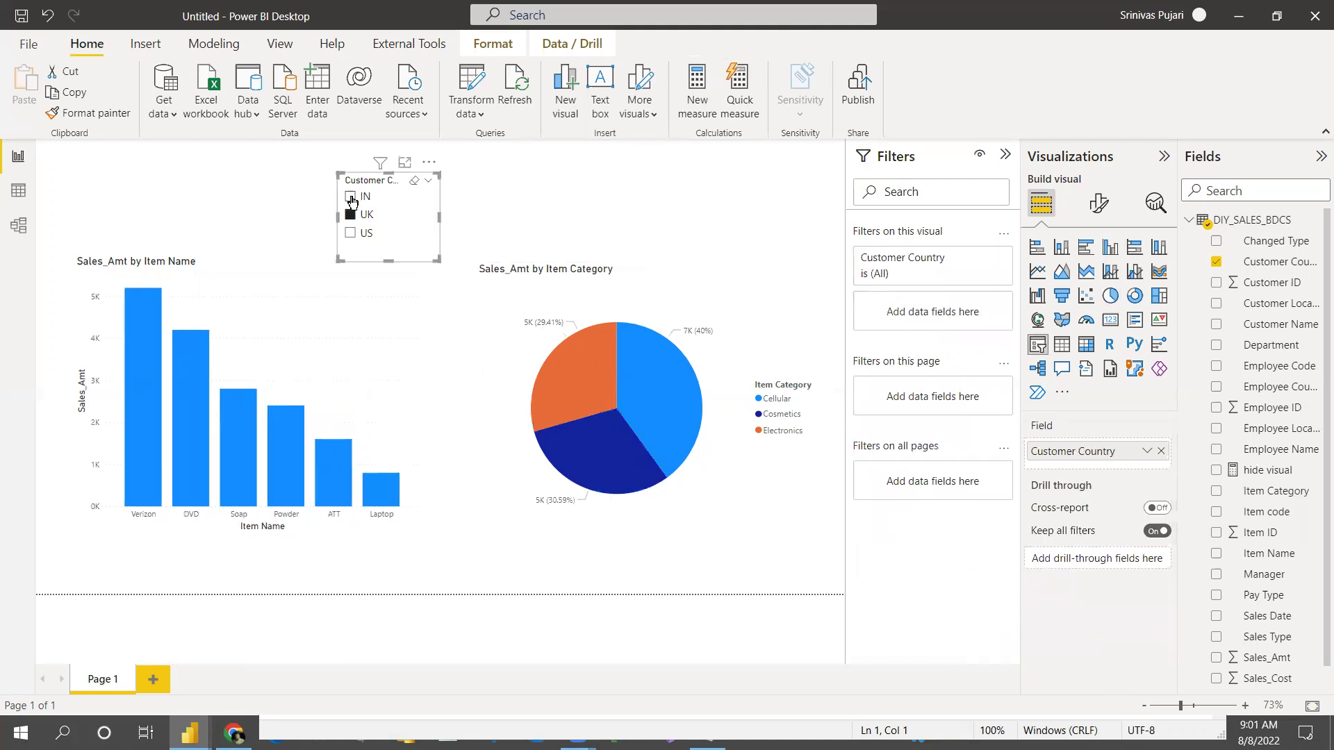
pyautogui.click(351, 197)
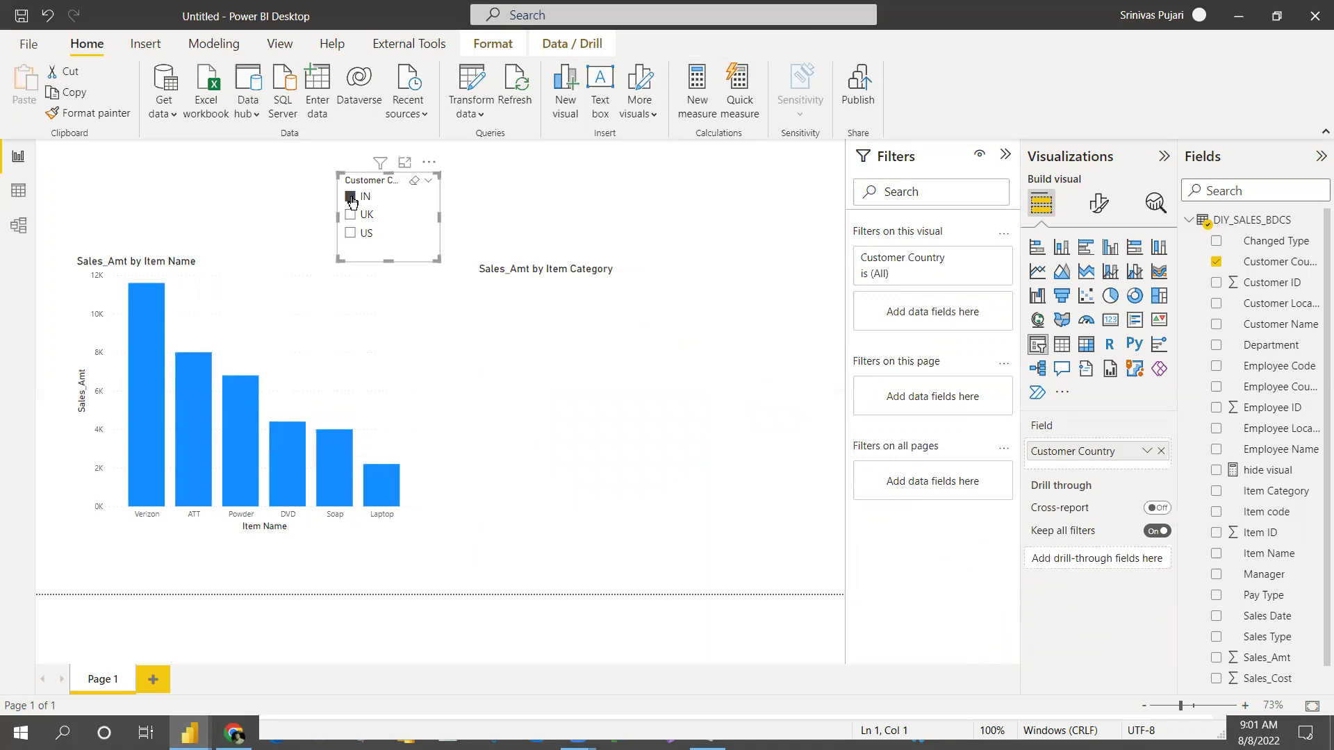
pyautogui.click(349, 235)
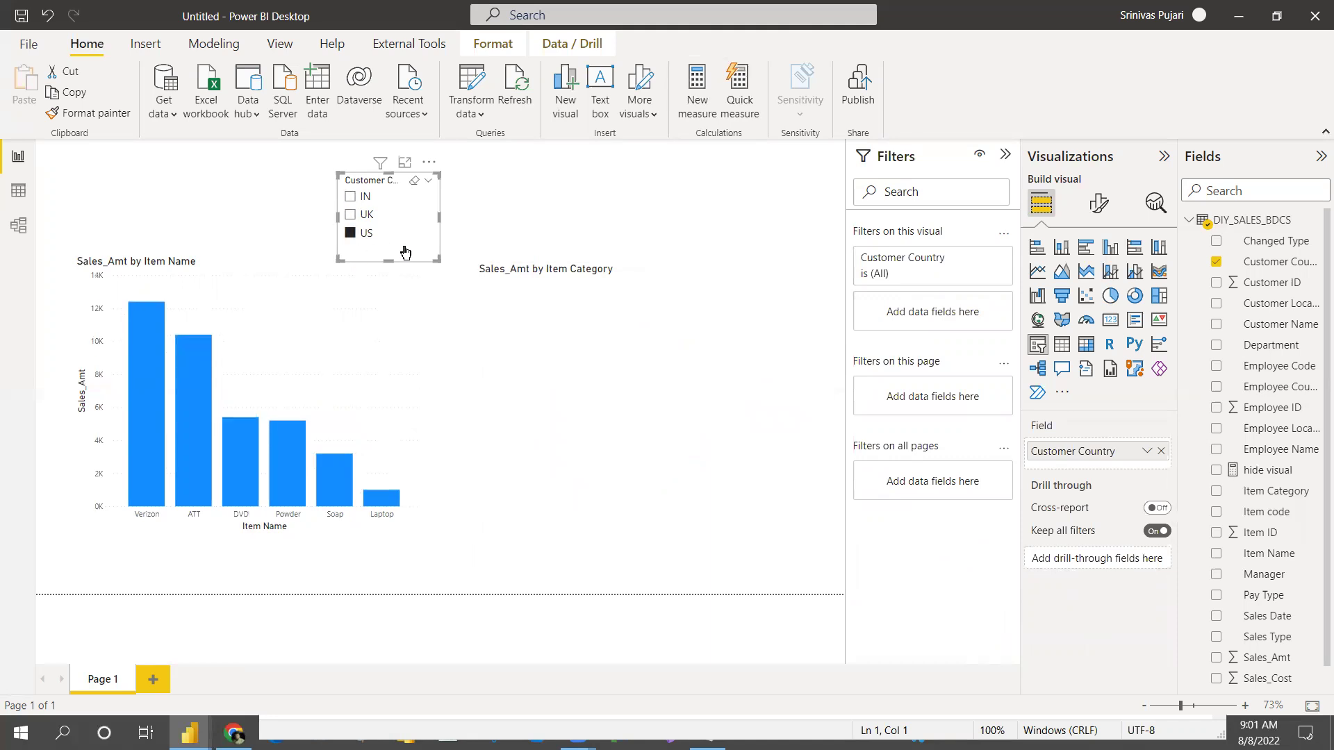
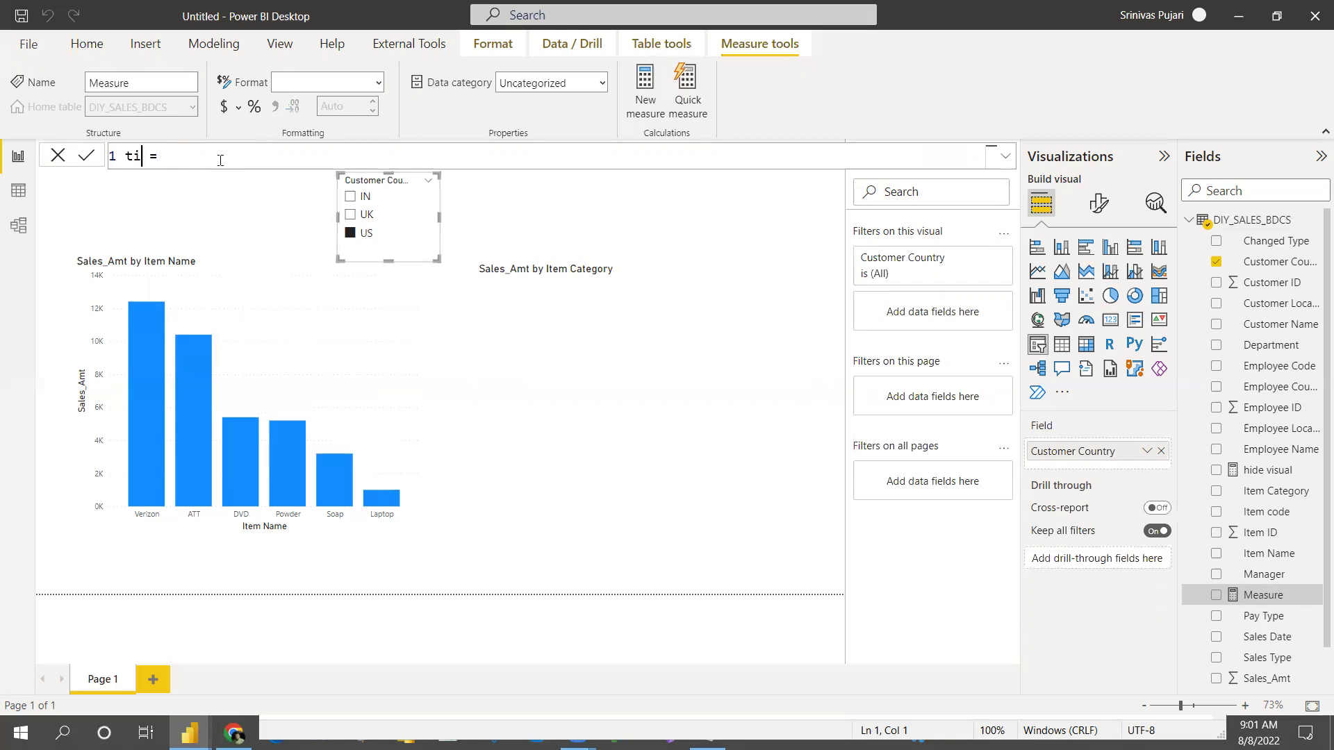
# Name the new measure title and start its formula with if(HASONEFILTER(DIY_SALES_BDCS[Customer Country]),.
pyautogui.press('BackSpace')
pyautogui.press('BackSpace')
pyautogui.press('BackSpace')
pyautogui.press('BackSpace')
pyautogui.write('tle = if(h')
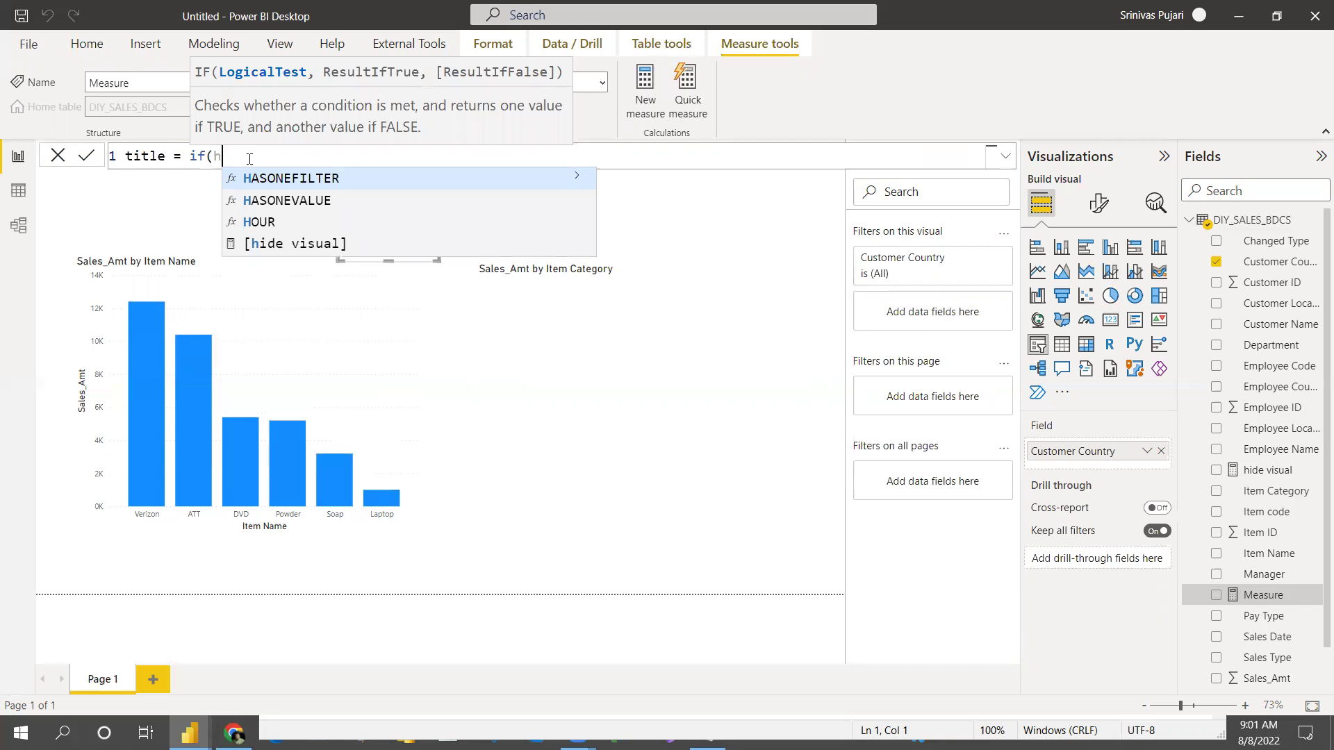
pyautogui.press('Tab')
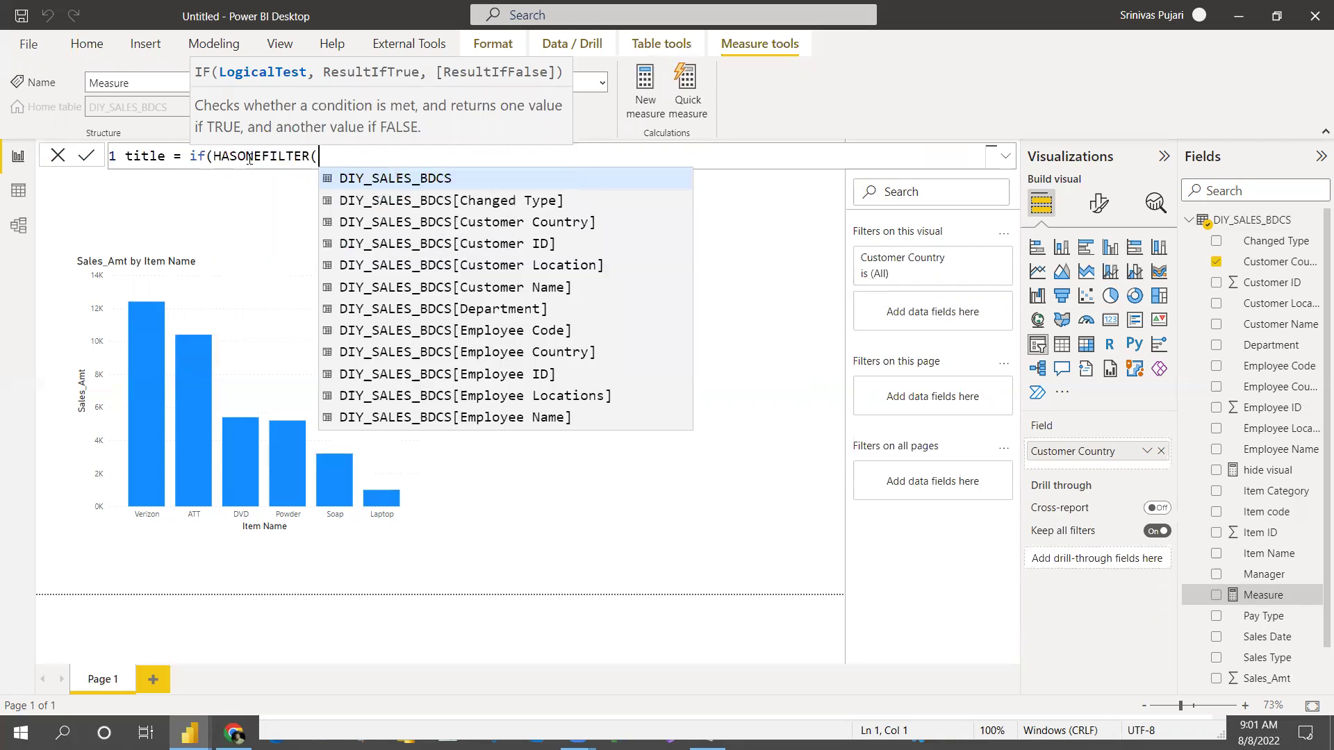
pyautogui.click(492, 228)
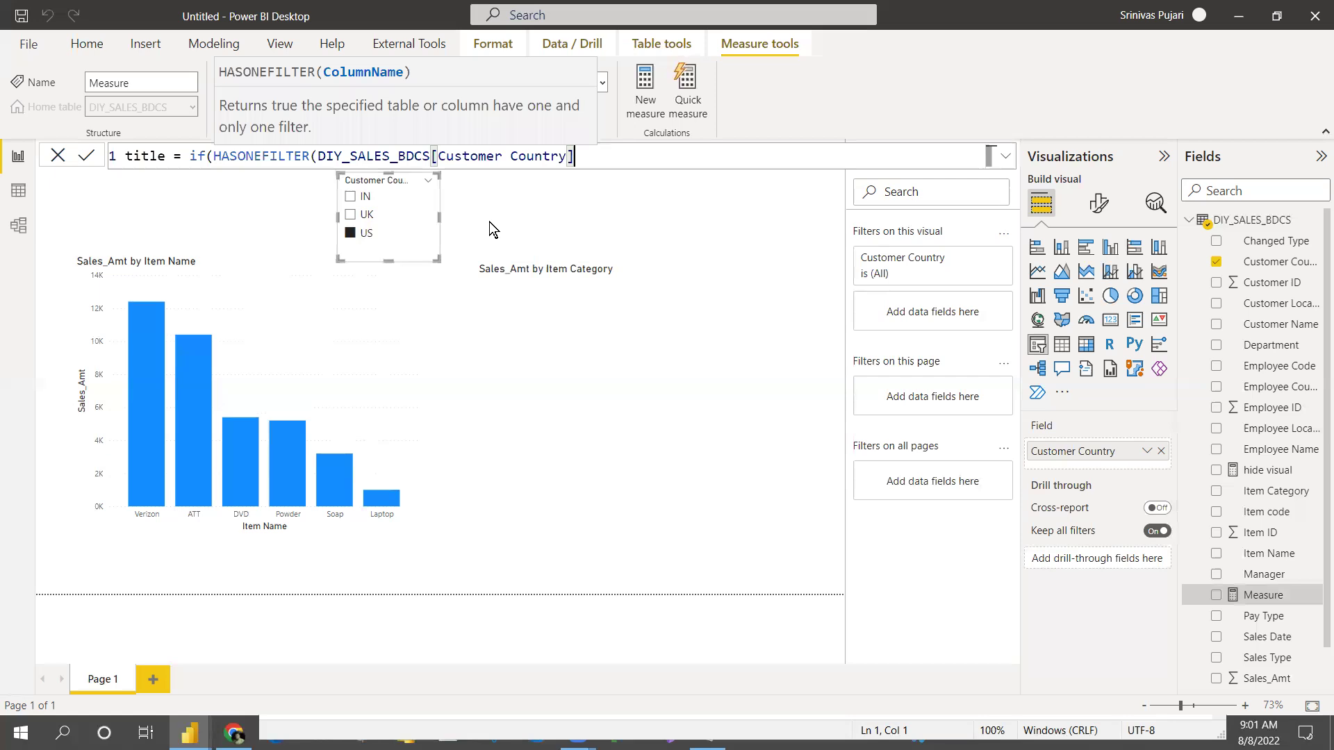
pyautogui.write('),')
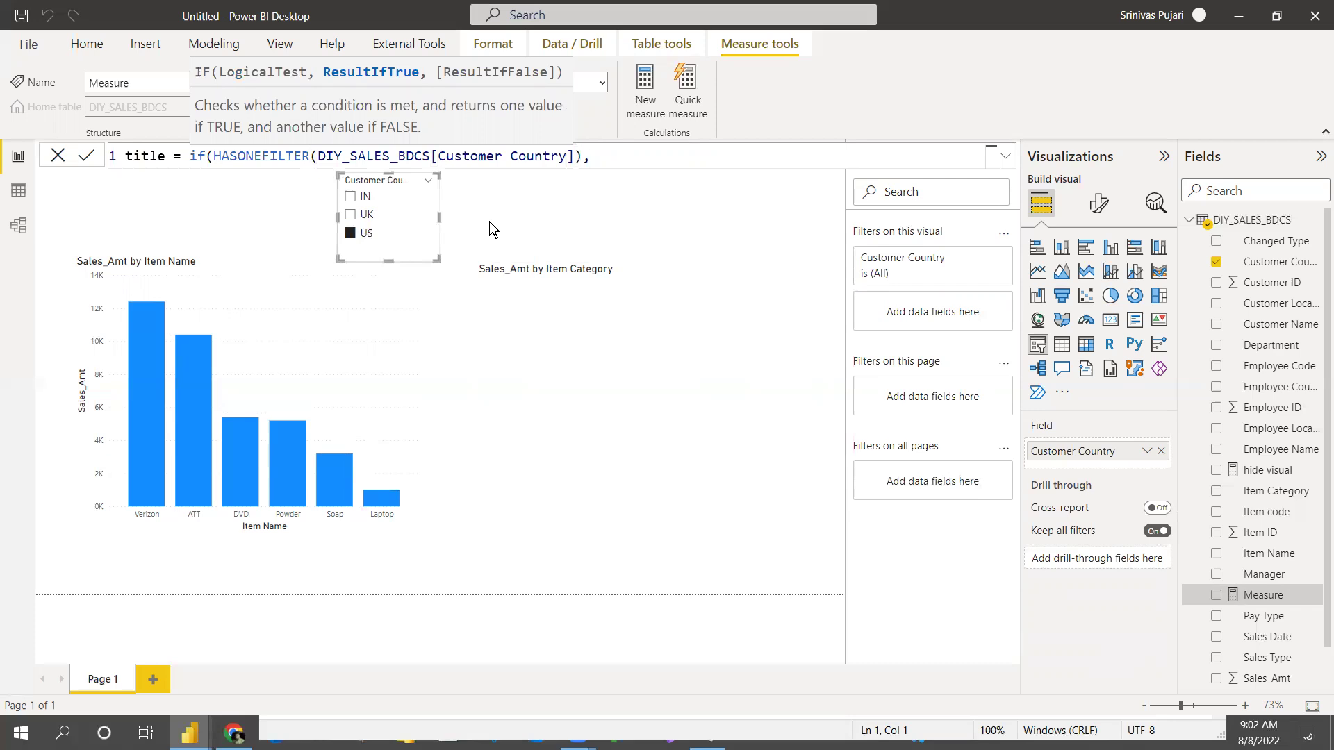
# Switch to the Notepad notes and copy the quoted text "Sales_Amt by Item Category" from the Measure formula.
pyautogui.write('""')
pyautogui.hotkey('alt', 'Tab')
pyautogui.hotkey('alt', 'Tab')
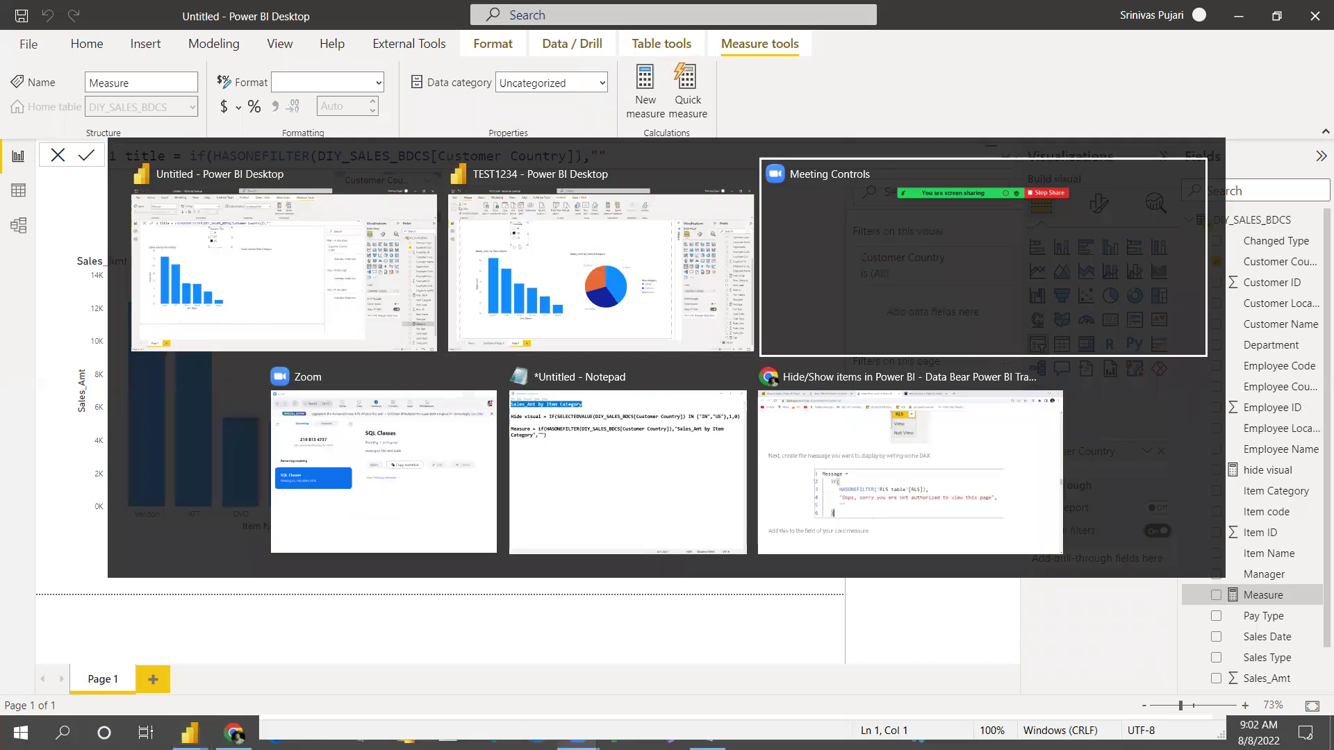
pyautogui.hotkey('alt', 'Tab')
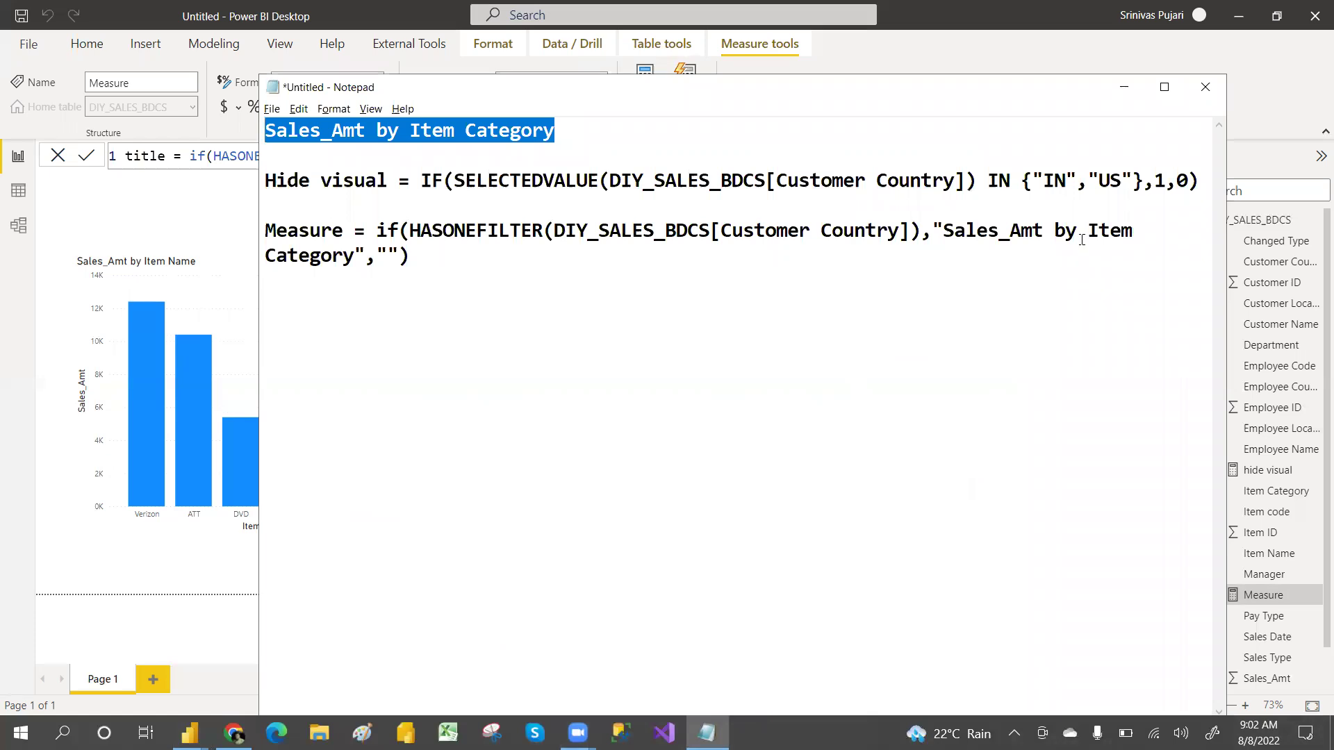
pyautogui.moveTo(934, 230); pyautogui.dragTo(365, 258)
pyautogui.hotkey('ctrl', 'c')
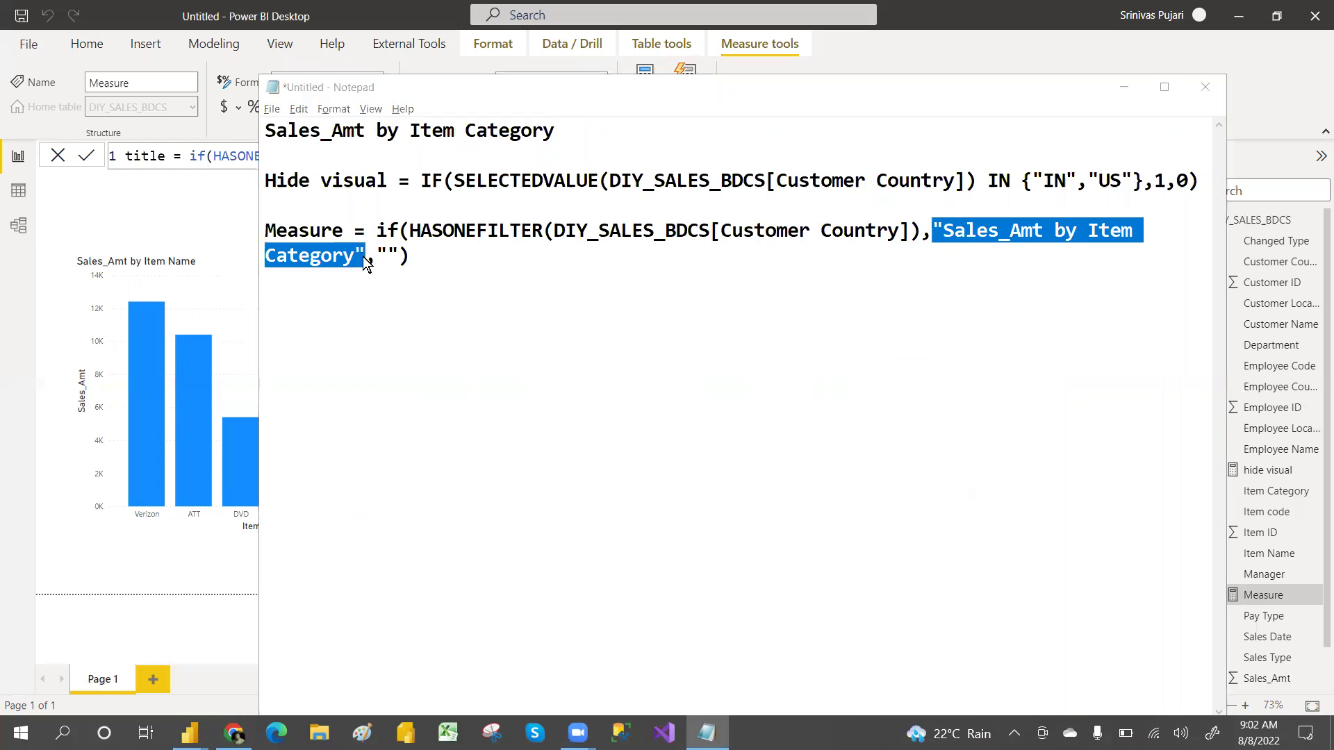
# Back in the Untitled Power BI report, complete the title formula with results "Sales_Amt by Item Category" and "", and commit the measure.
pyautogui.hotkey('alt', 'Tab')
pyautogui.click(622, 158)
pyautogui.press('BackSpace')
pyautogui.press('BackSpace')
pyautogui.write('""')
pyautogui.press('Left')
pyautogui.hotkey('ctrl', 'v')
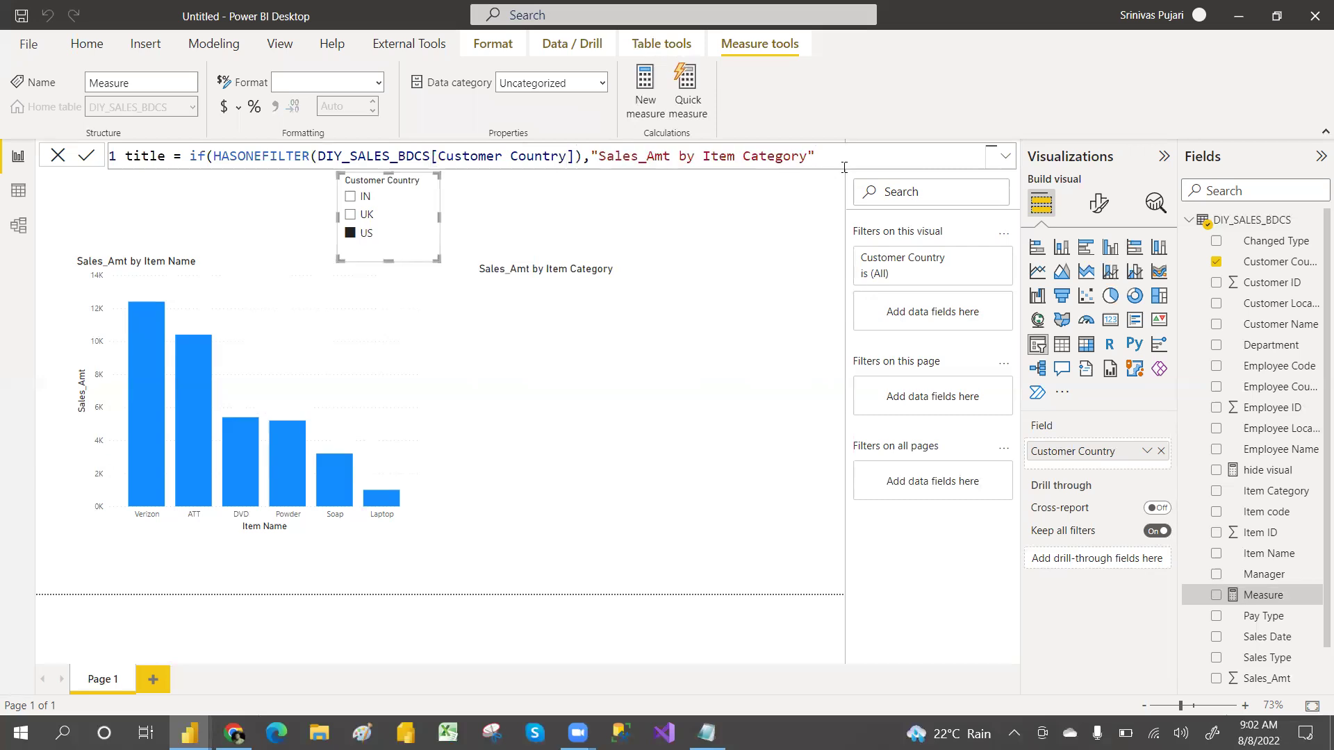
pyautogui.write(',')
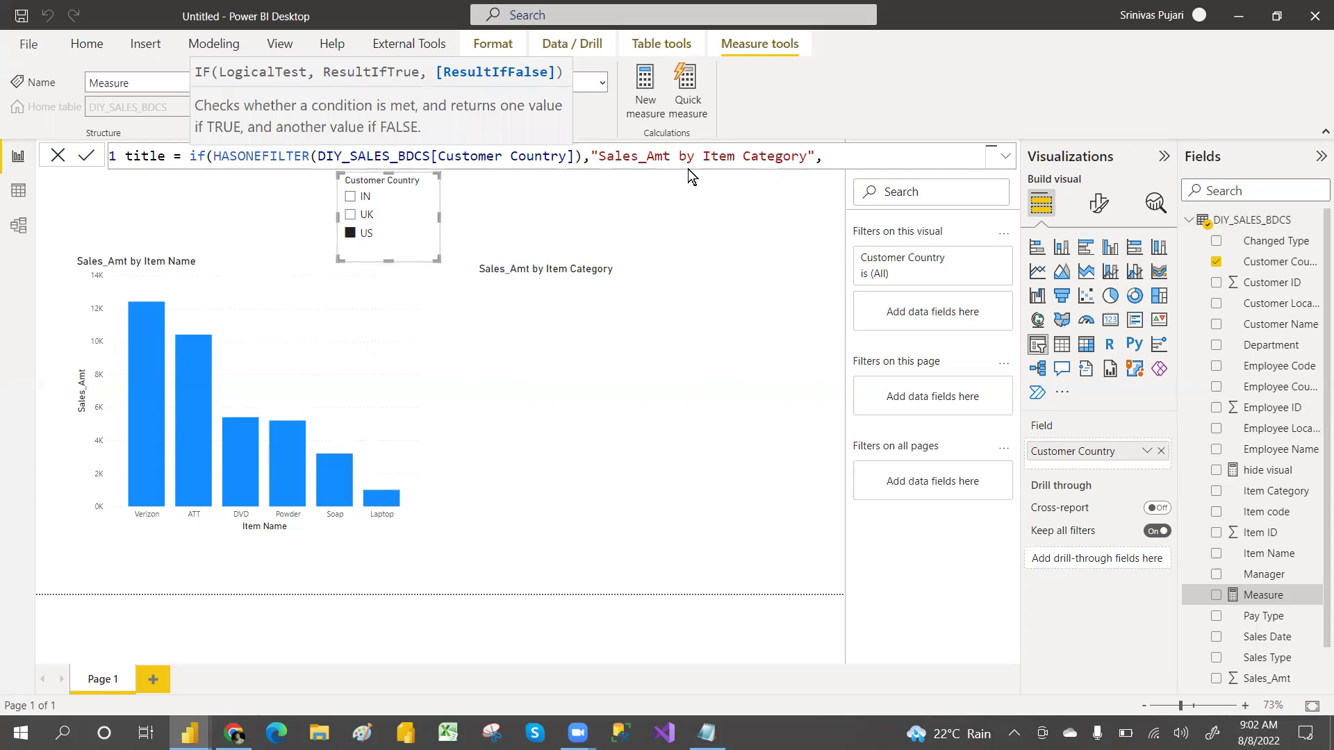
pyautogui.write('"")')
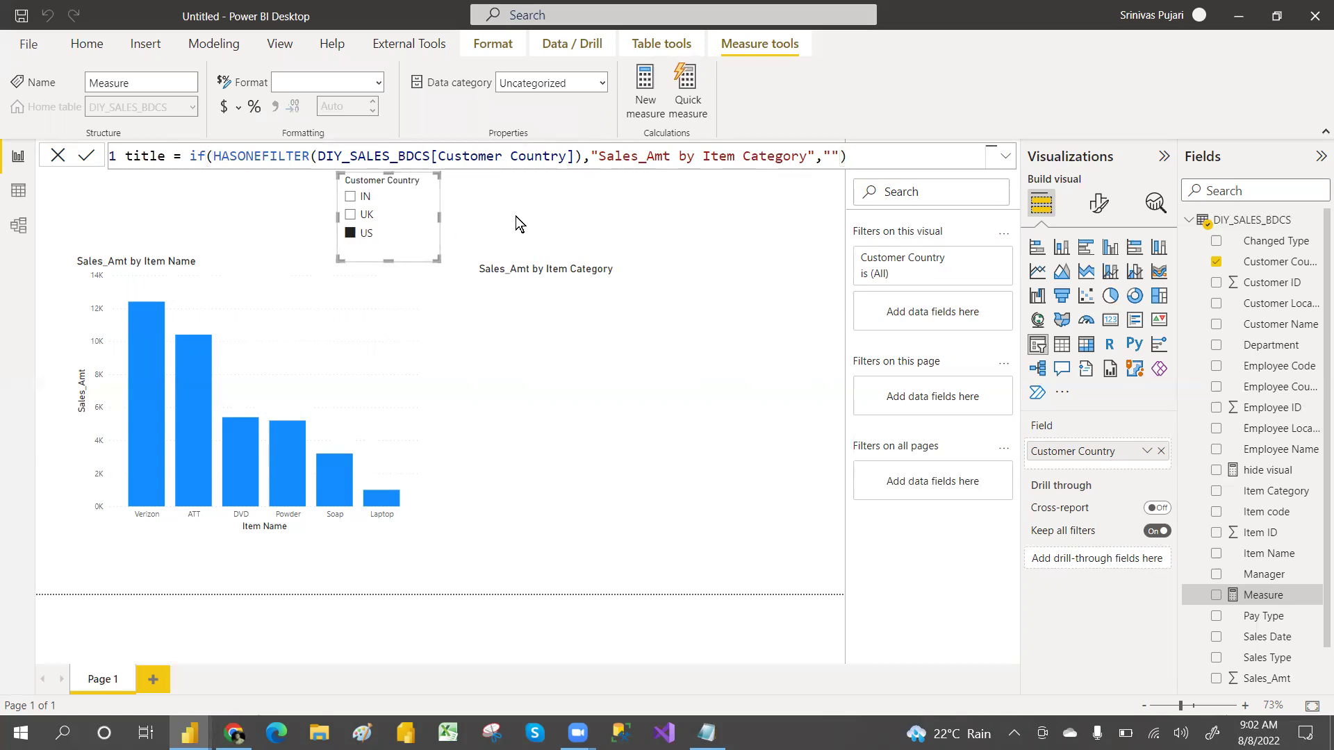
pyautogui.press('Return')
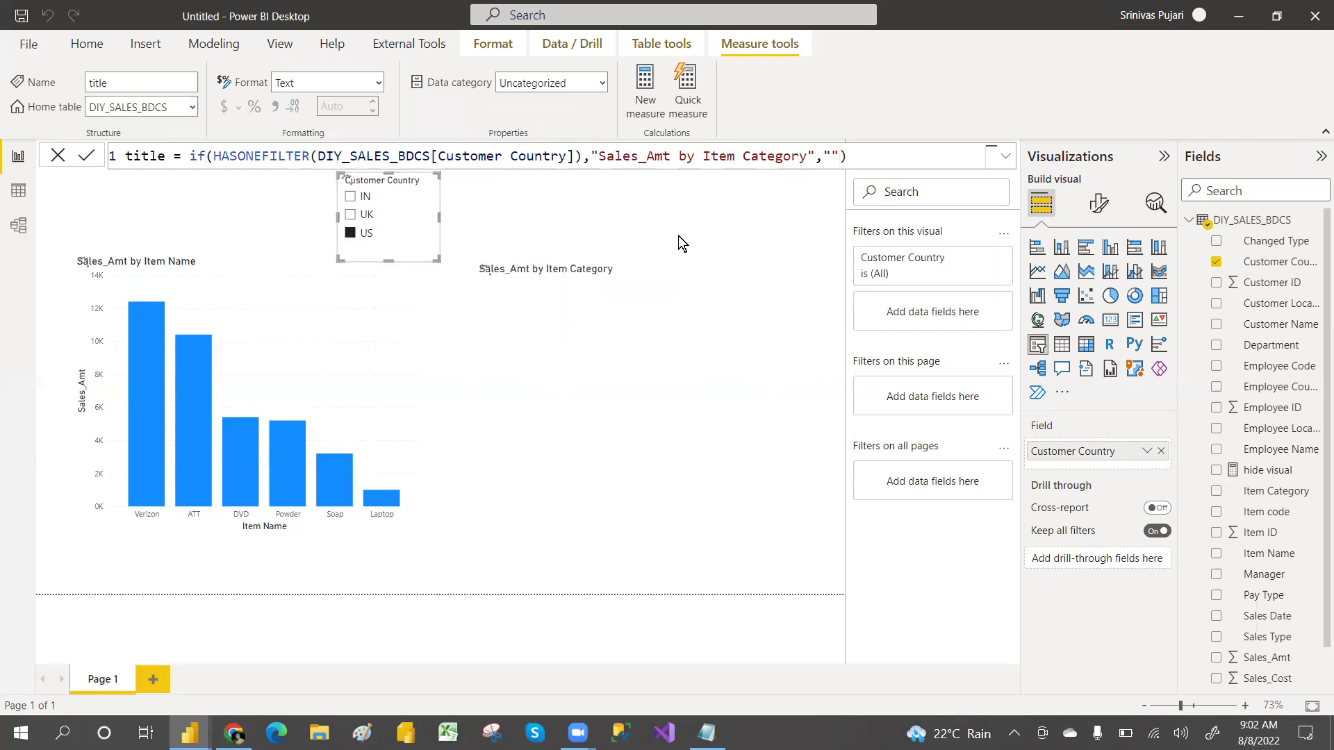
# Base the pie chart's title text on the title measure through conditional formatting with the Field value style.
pyautogui.click(1098, 203)
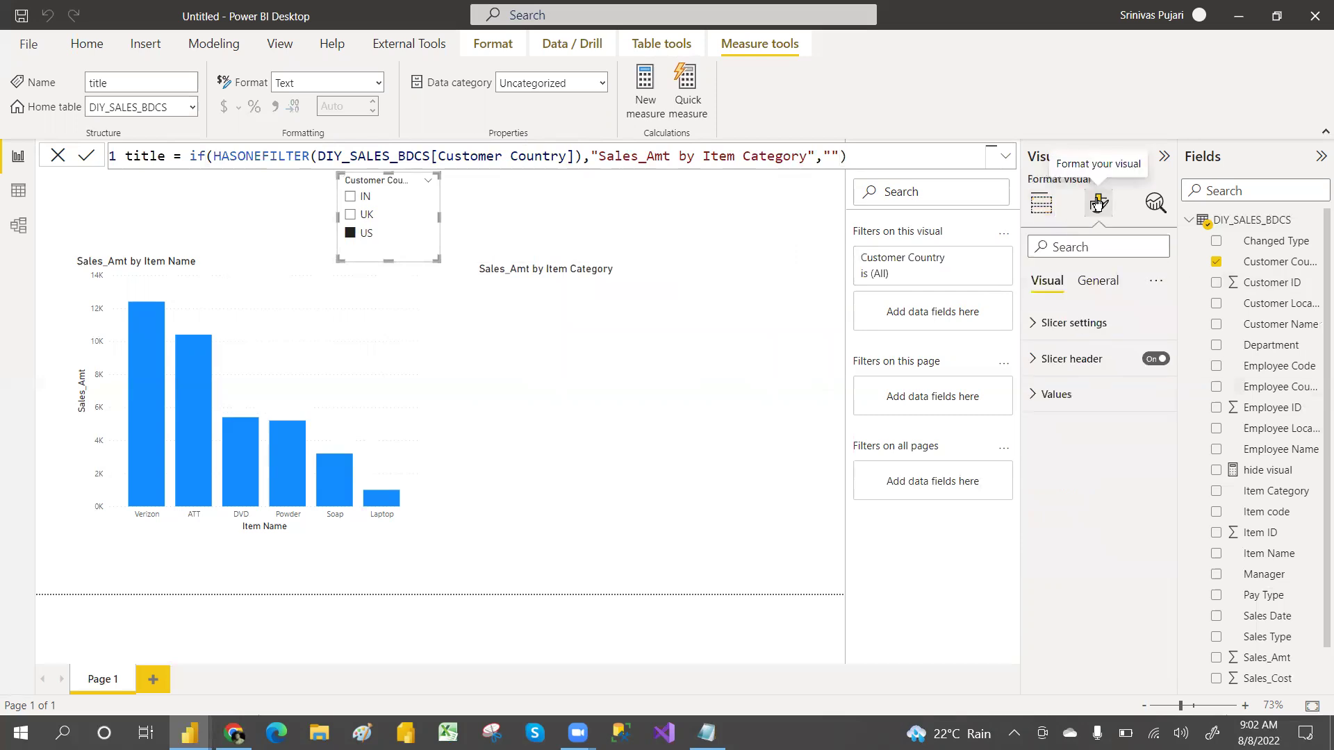
pyautogui.click(1097, 281)
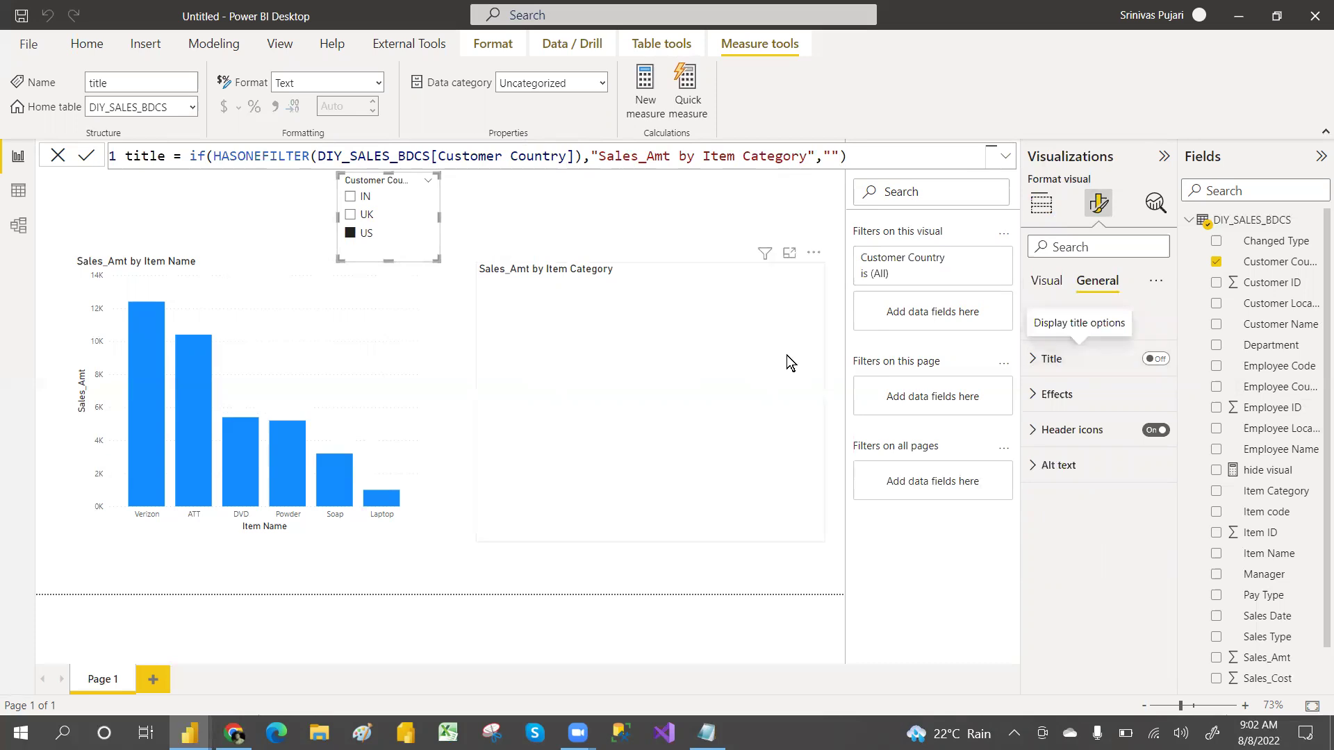
pyautogui.click(556, 390)
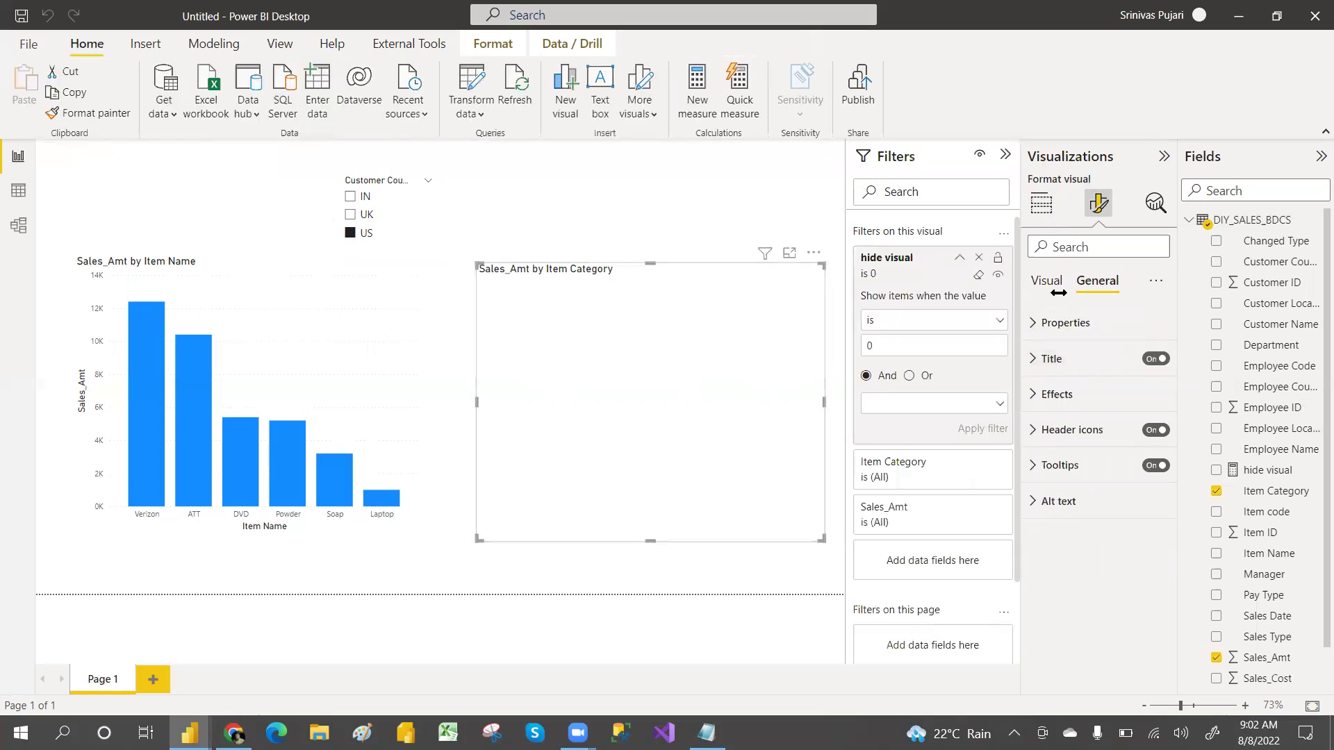
pyautogui.click(1049, 359)
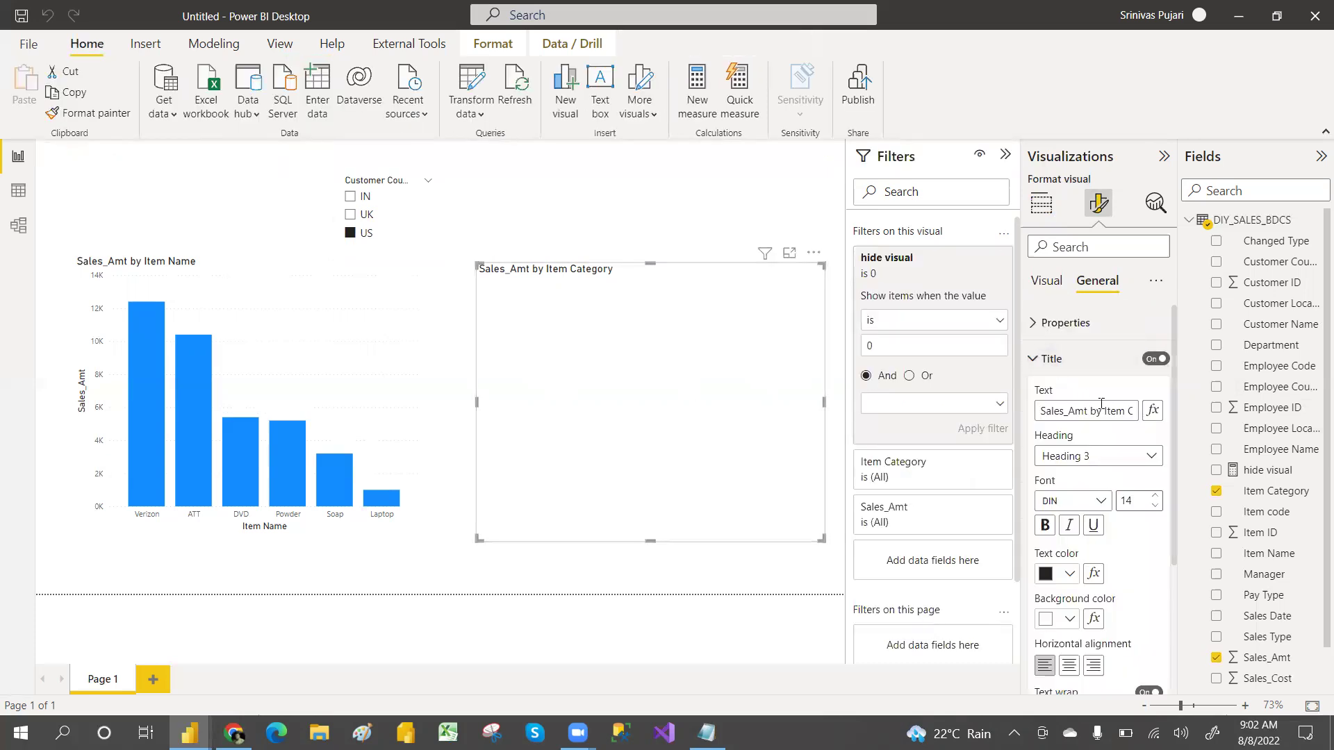
pyautogui.click(1152, 410)
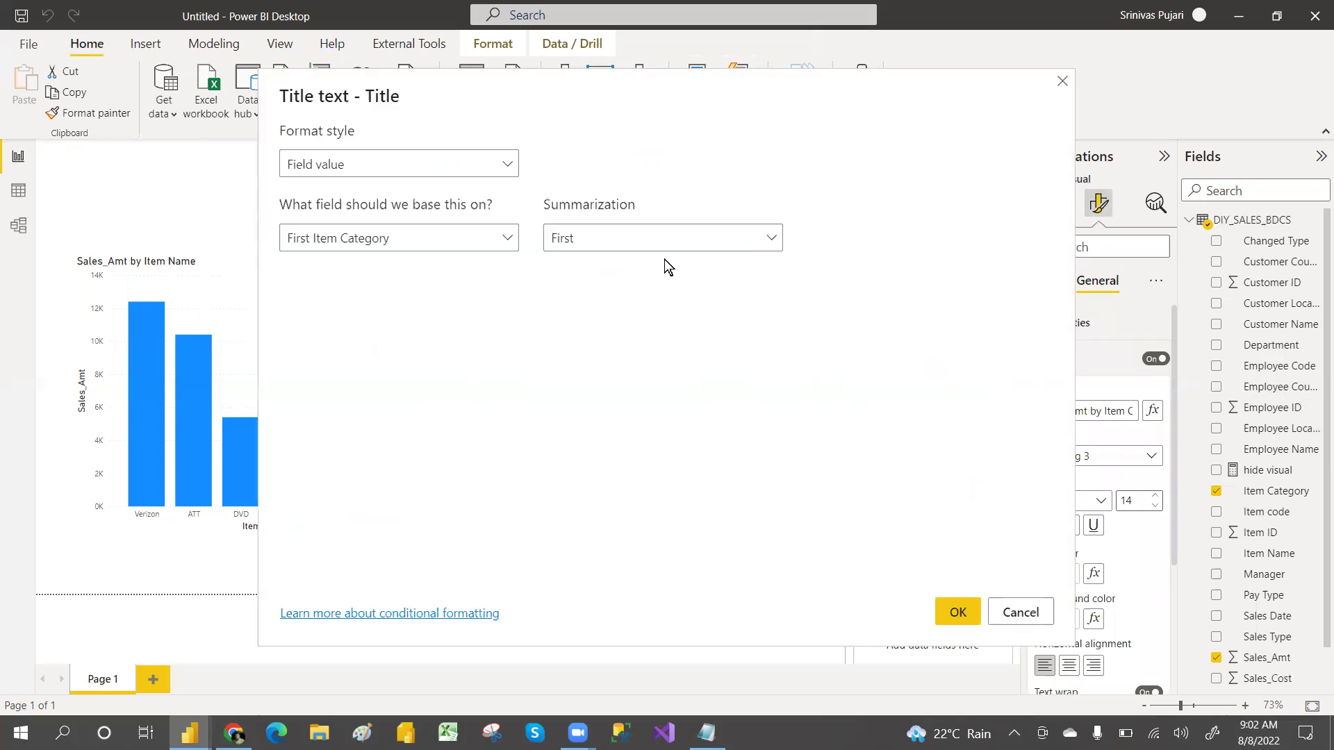
pyautogui.click(368, 247)
pyautogui.write('til')
pyautogui.press('BackSpace')
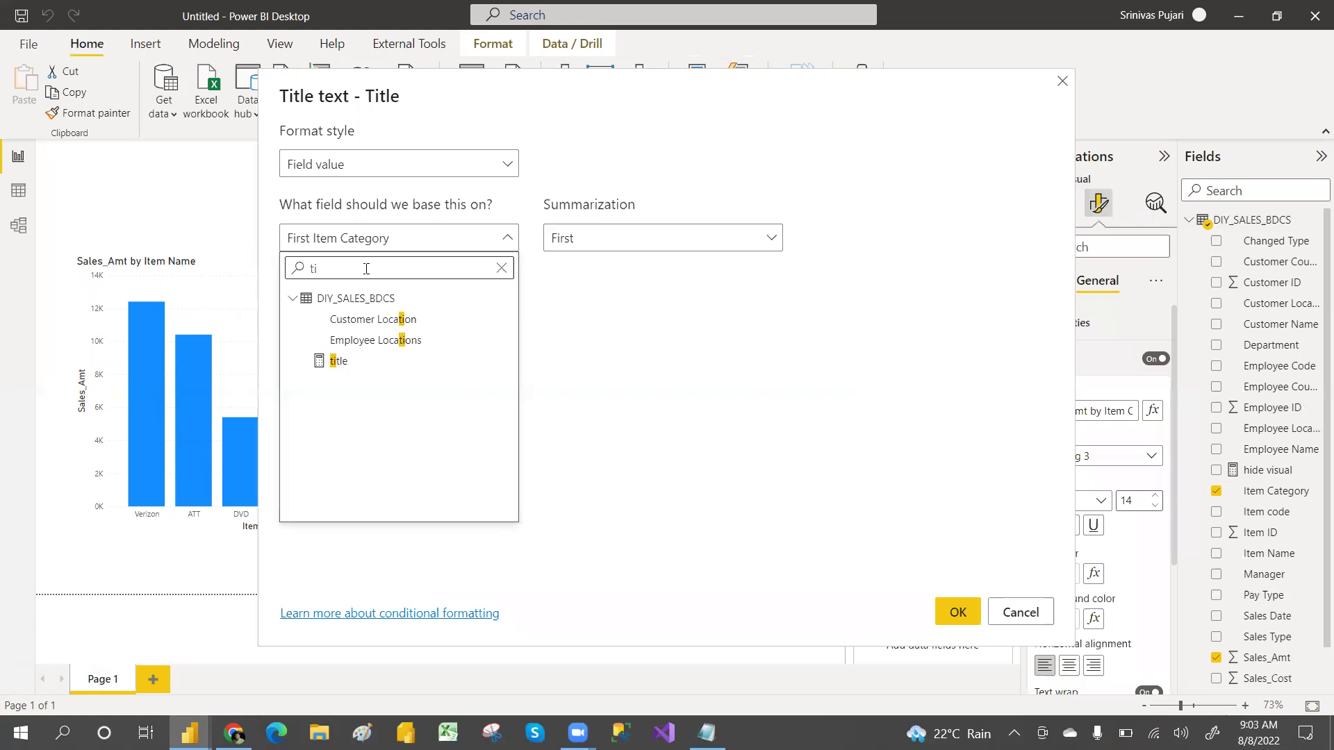
pyautogui.click(346, 367)
pyautogui.click(953, 611)
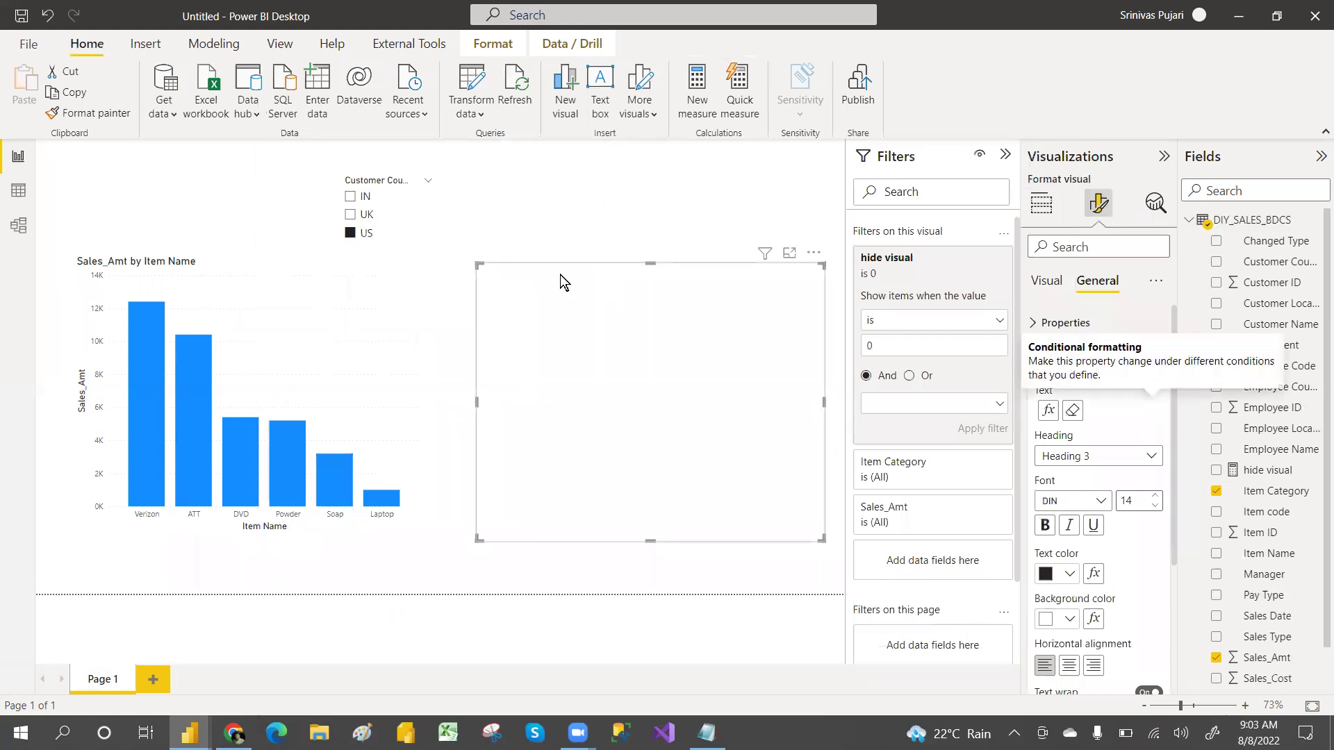
# Check how the pie chart and its title respond to IN, US and UK in the Customer Country slicer, ending on UK.
pyautogui.click(350, 199)
pyautogui.click(352, 235)
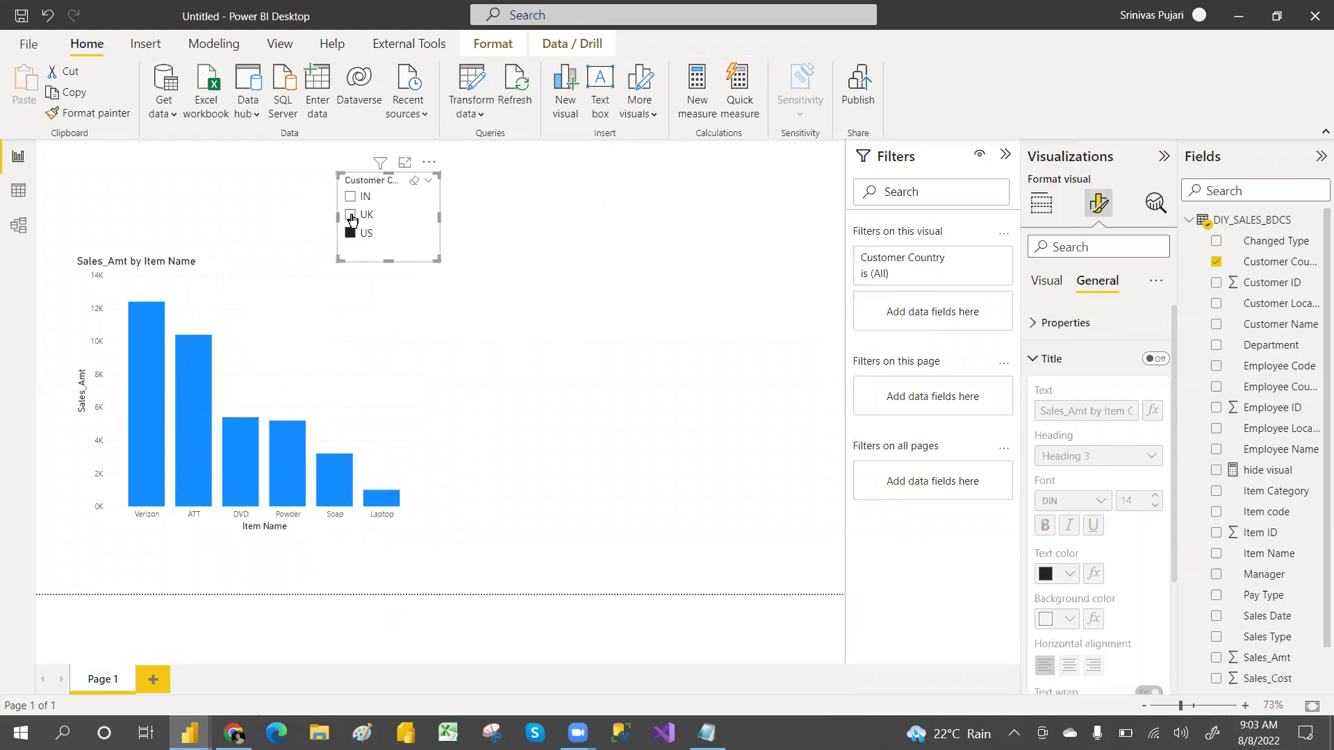
pyautogui.click(351, 216)
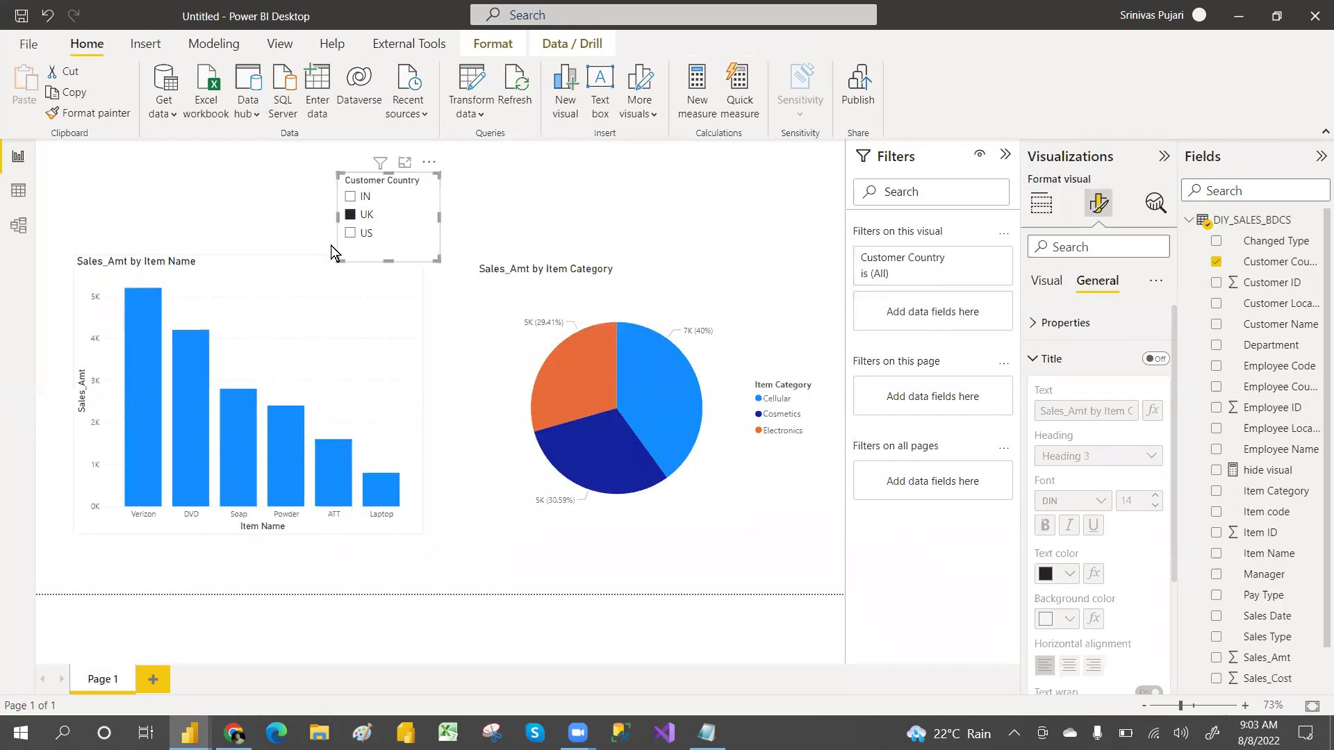
pyautogui.click(349, 236)
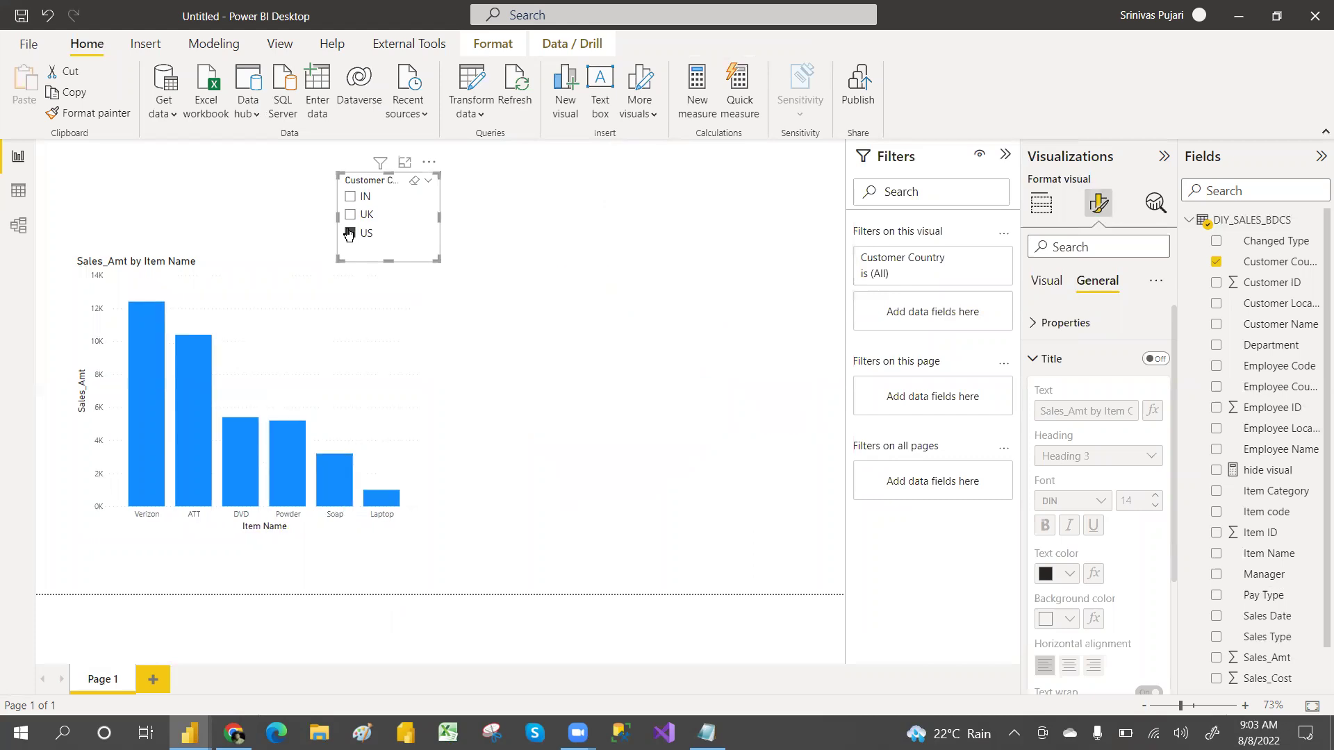
pyautogui.click(352, 198)
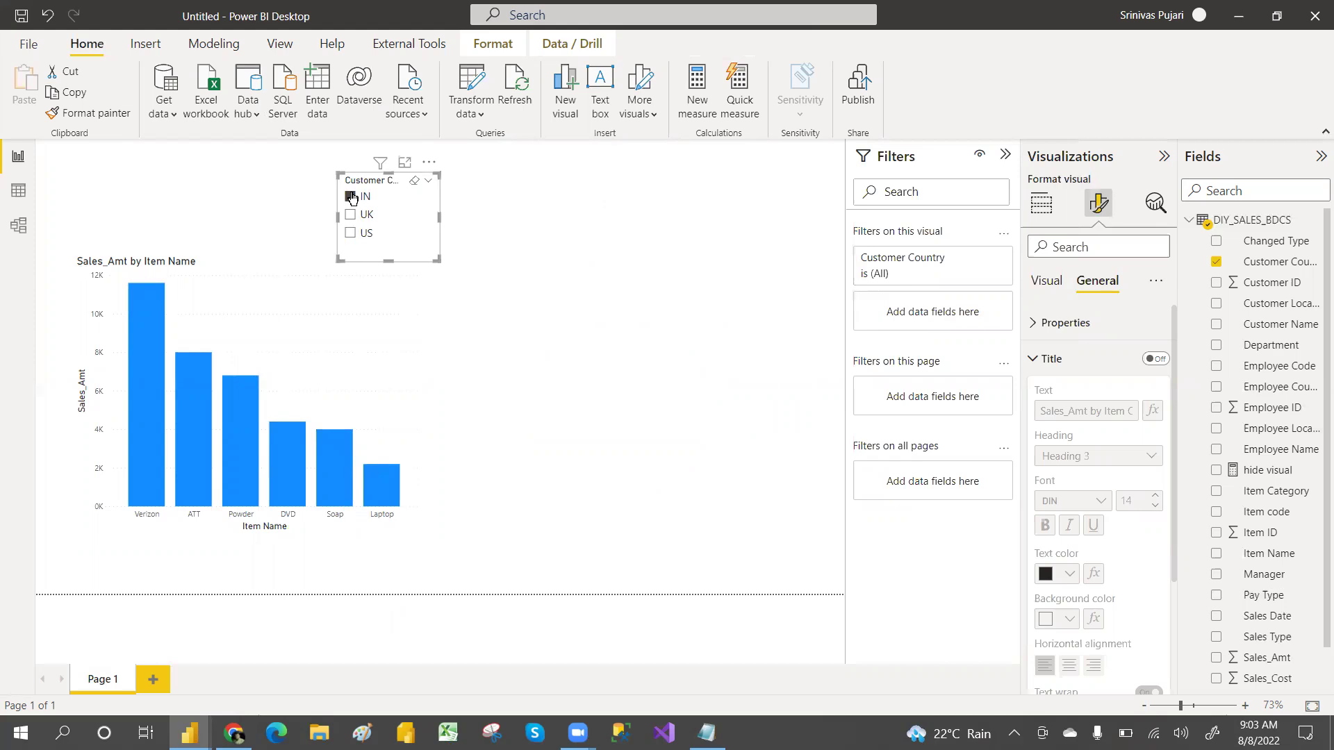
pyautogui.click(351, 234)
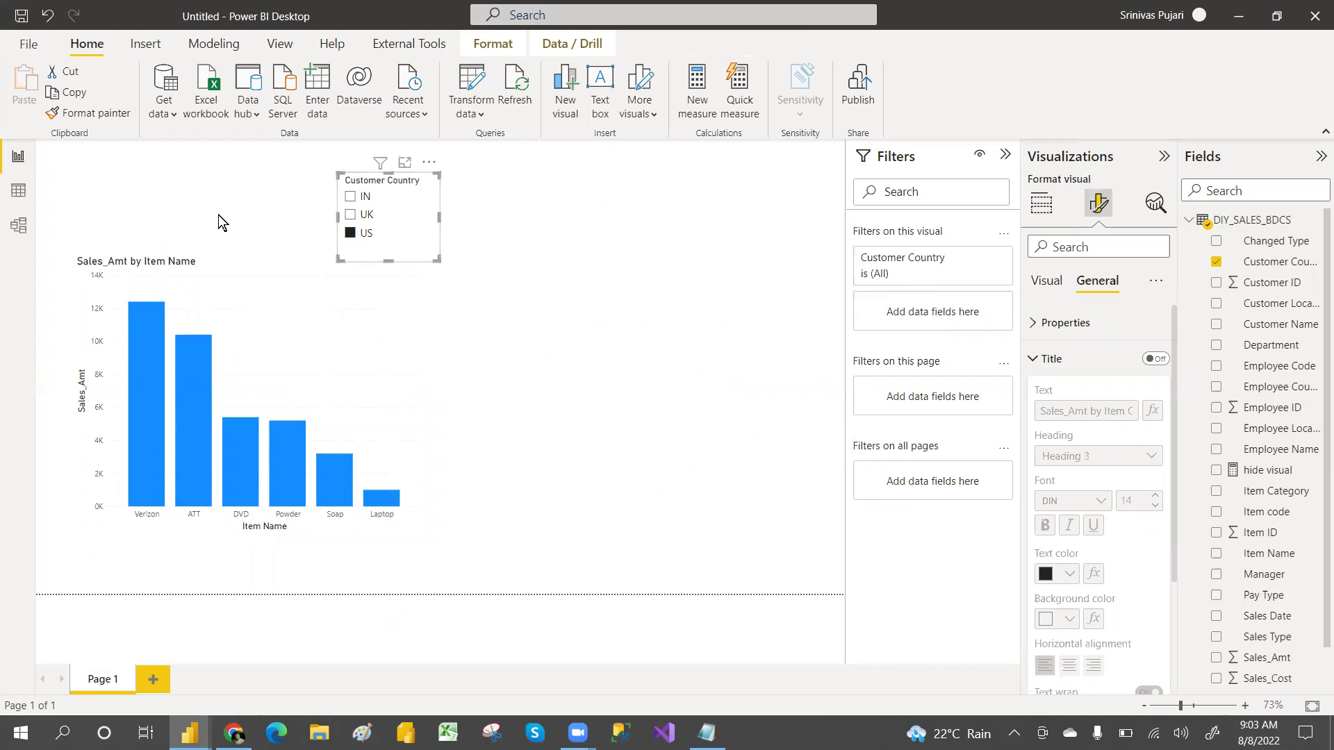
pyautogui.click(350, 198)
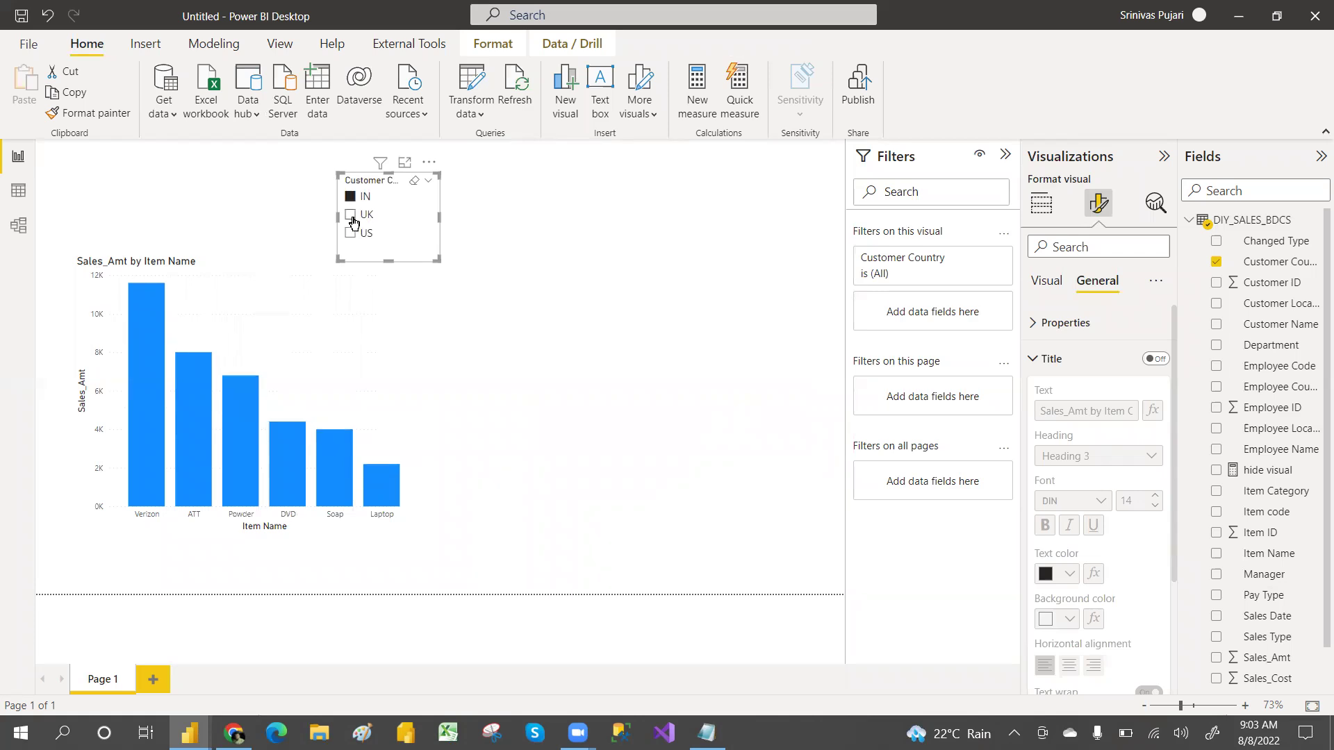
pyautogui.click(350, 216)
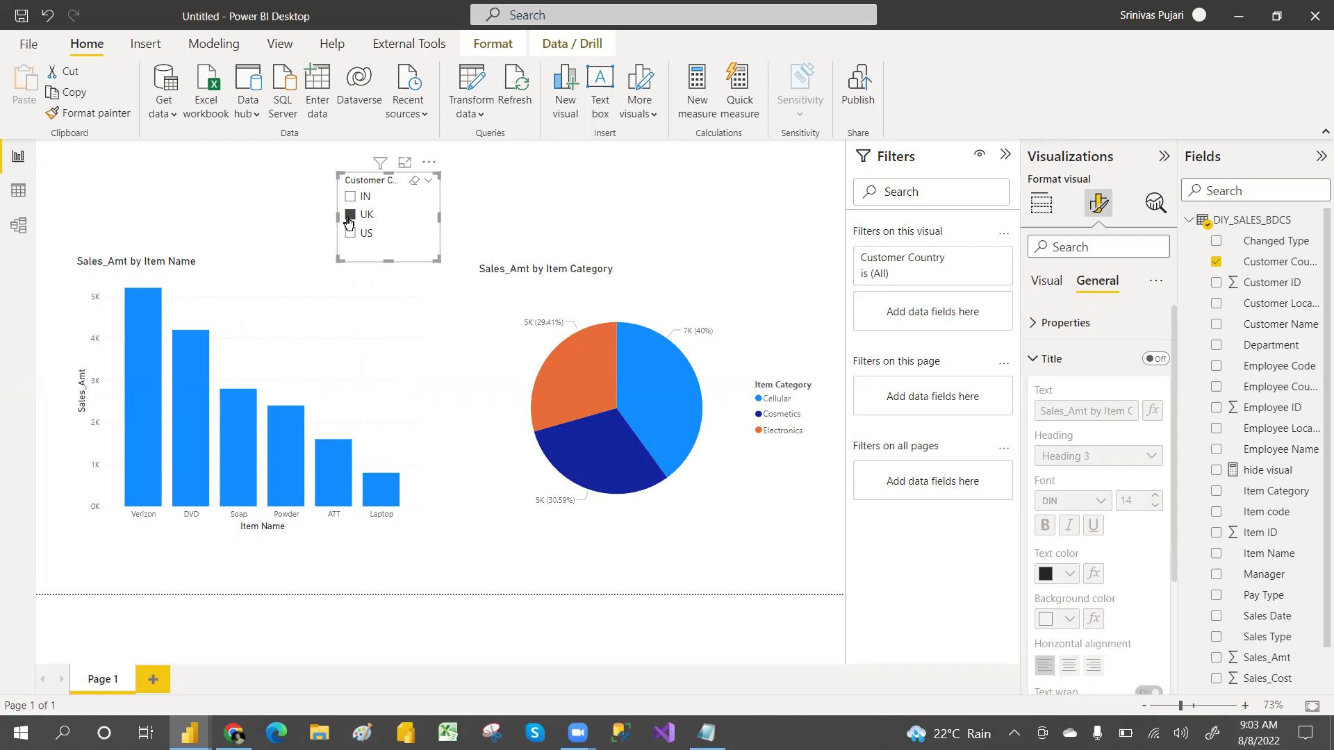
pyautogui.click(349, 198)
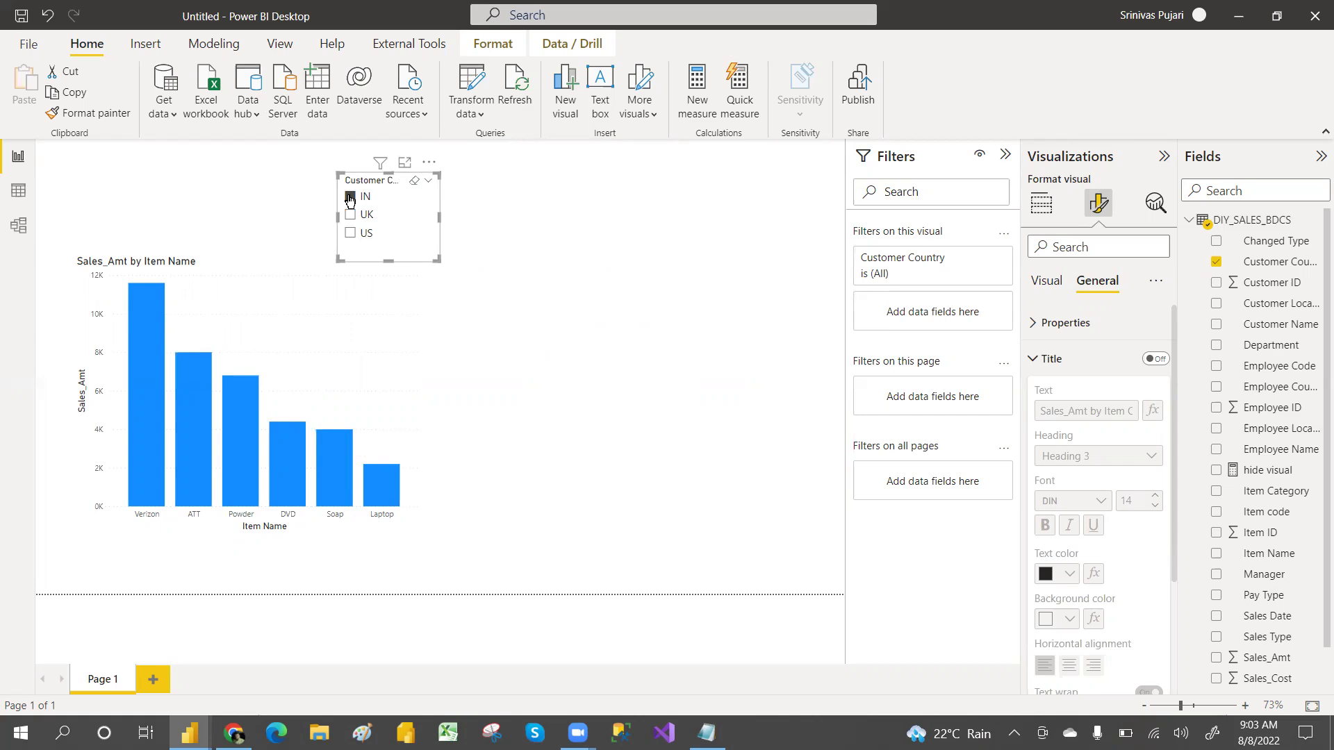
pyautogui.click(349, 234)
pyautogui.click(350, 215)
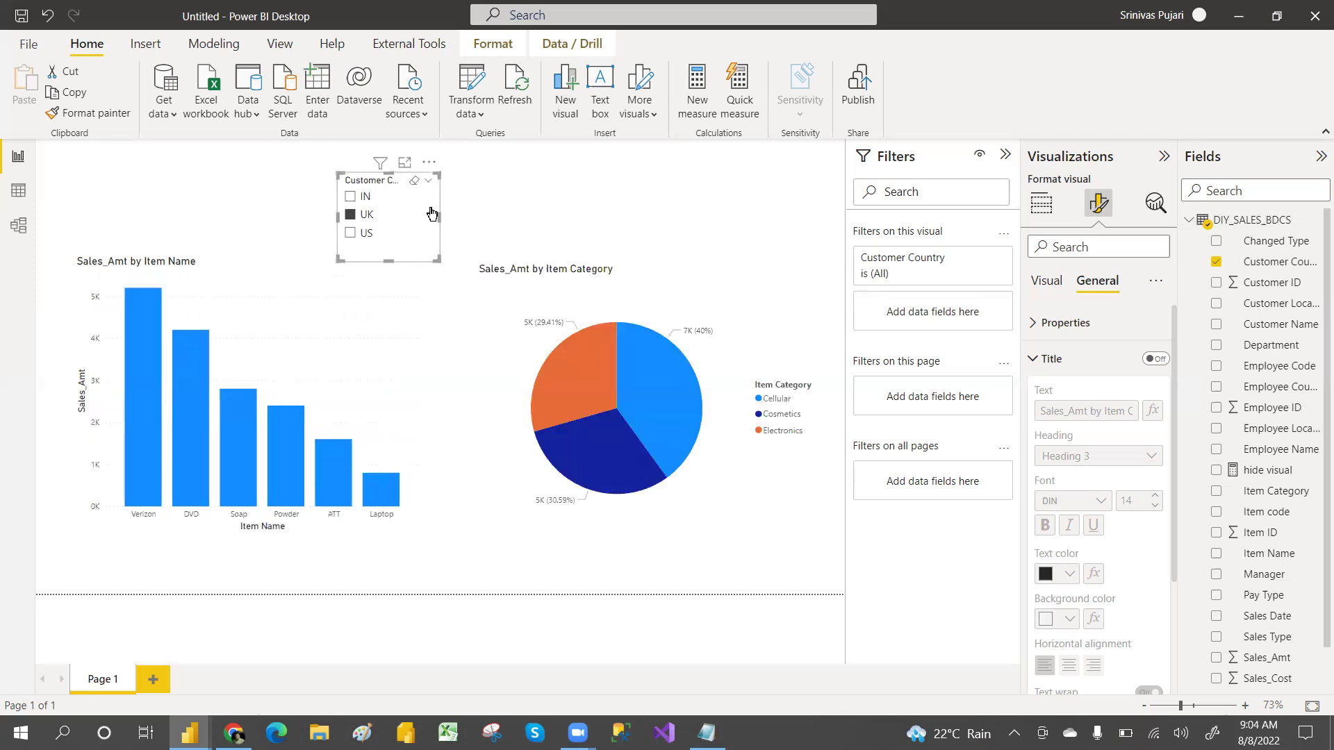